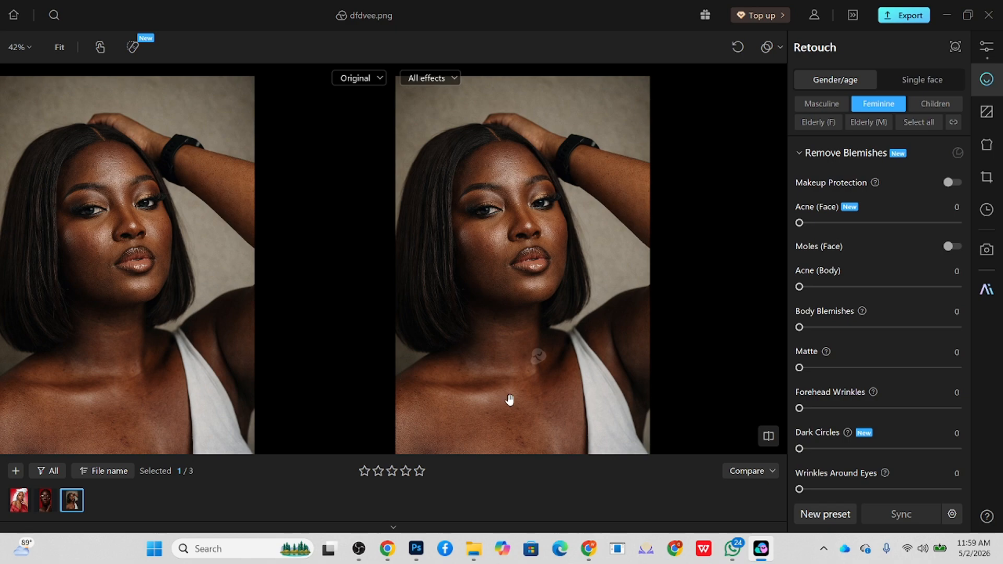
# Apply AI Color Transfer from the saved "A little here, a littl..." reference image with Intensity 71 and Tone 187.
pyautogui.click(995, 45)
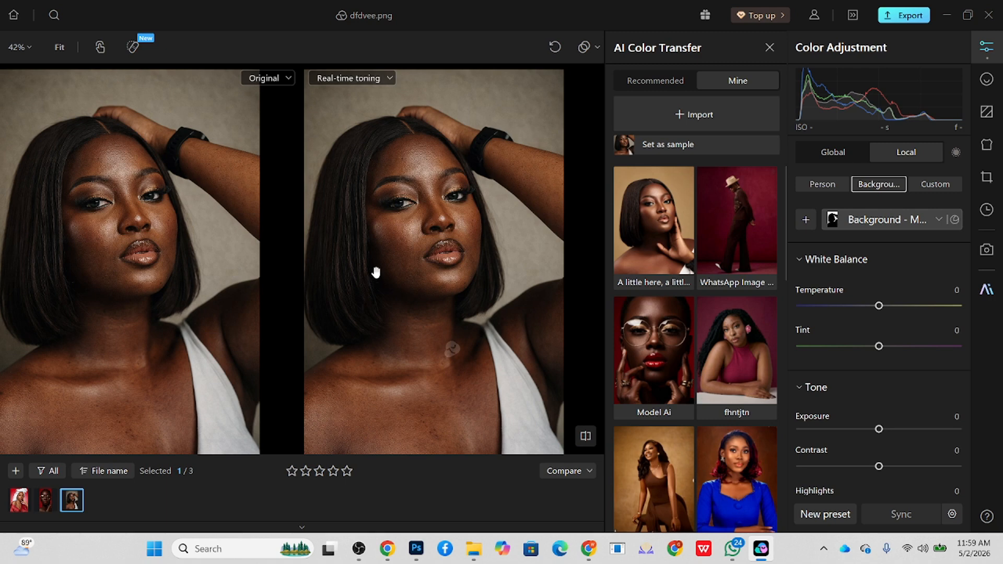
pyautogui.click(645, 253)
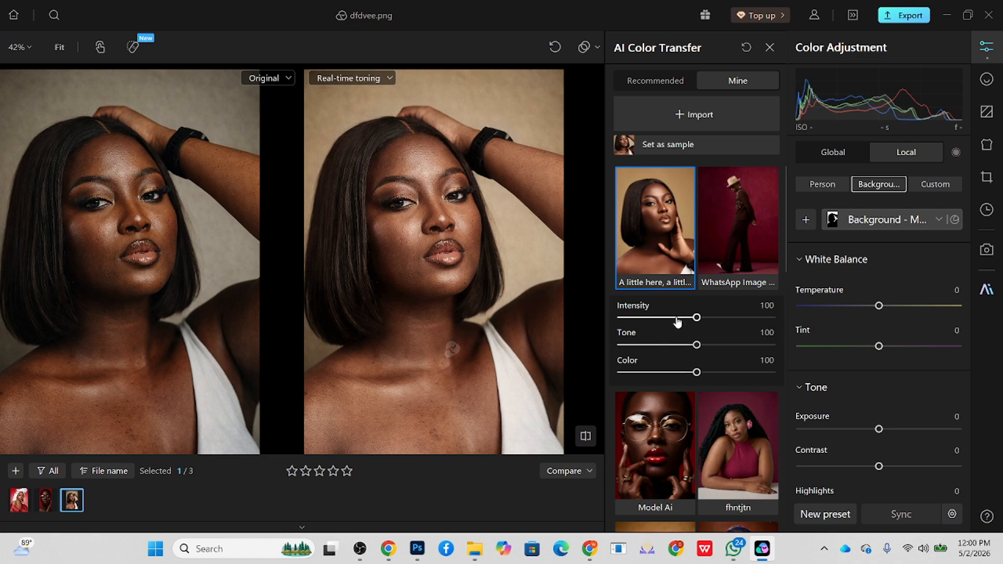
pyautogui.moveTo(678, 322); pyautogui.dragTo(763, 346)
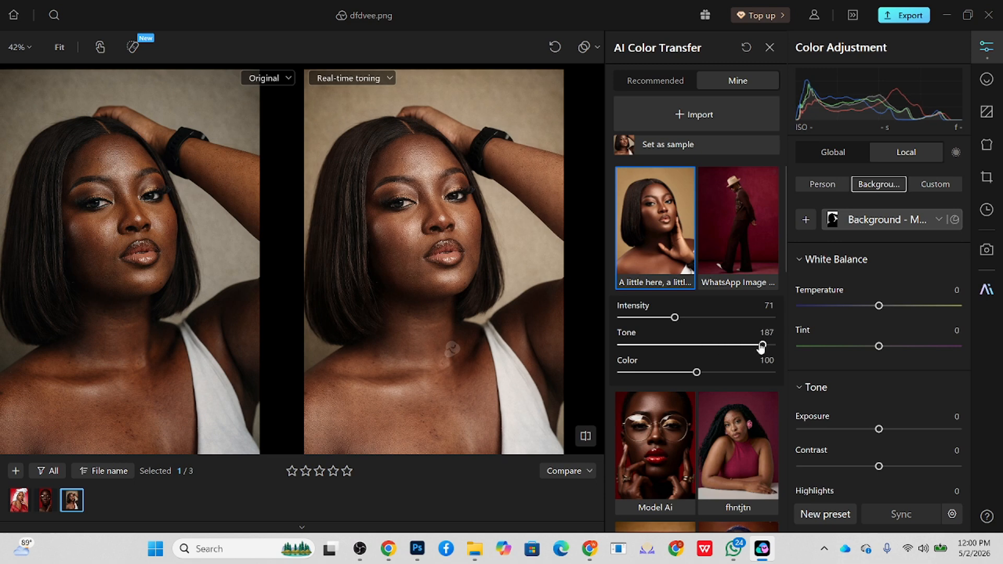
# Try the extremes of the color transfer's Tone, settle it at 99, and set Color to 200.
pyautogui.moveTo(762, 347); pyautogui.dragTo(836, 338)
pyautogui.click(621, 345)
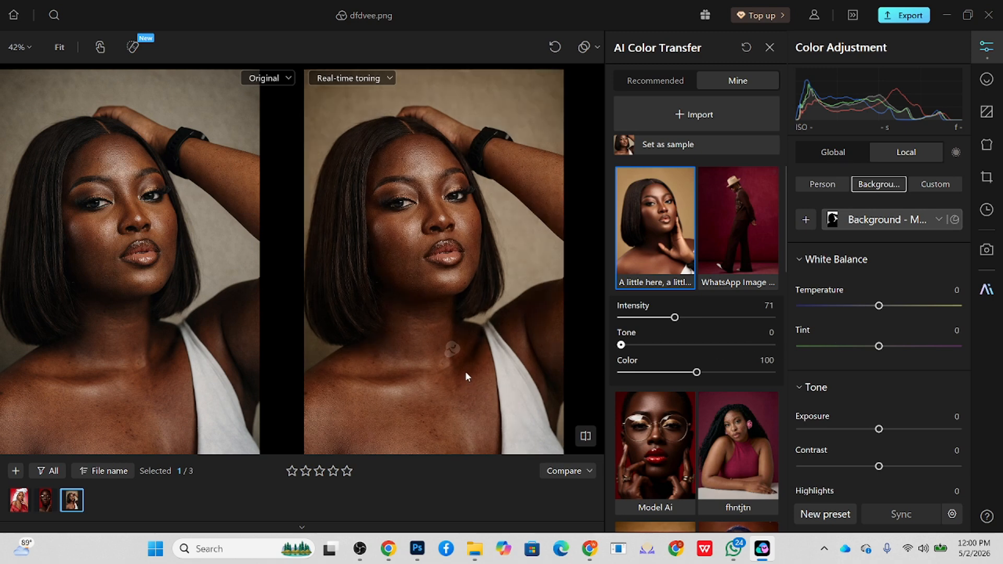
pyautogui.click(772, 344)
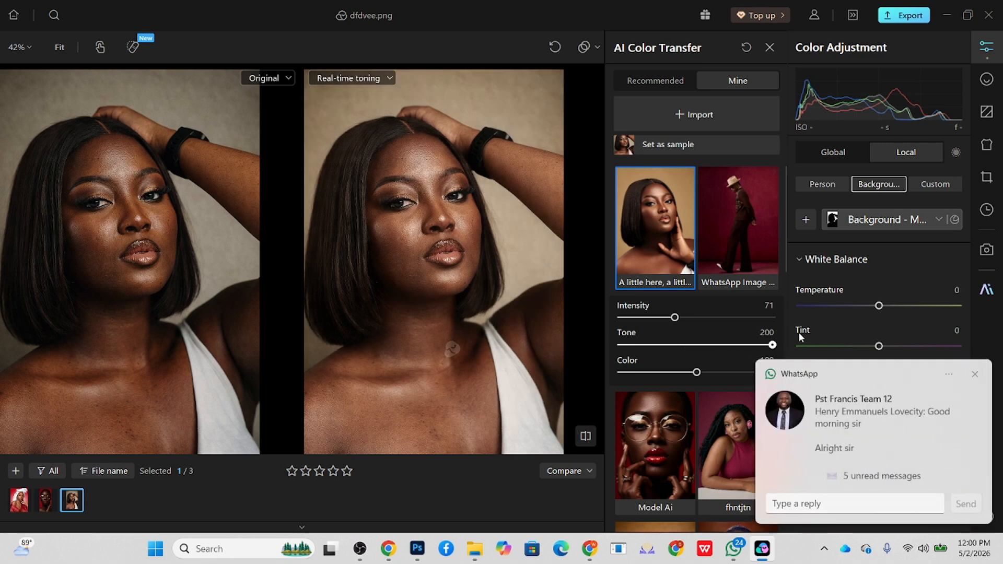
pyautogui.click(974, 375)
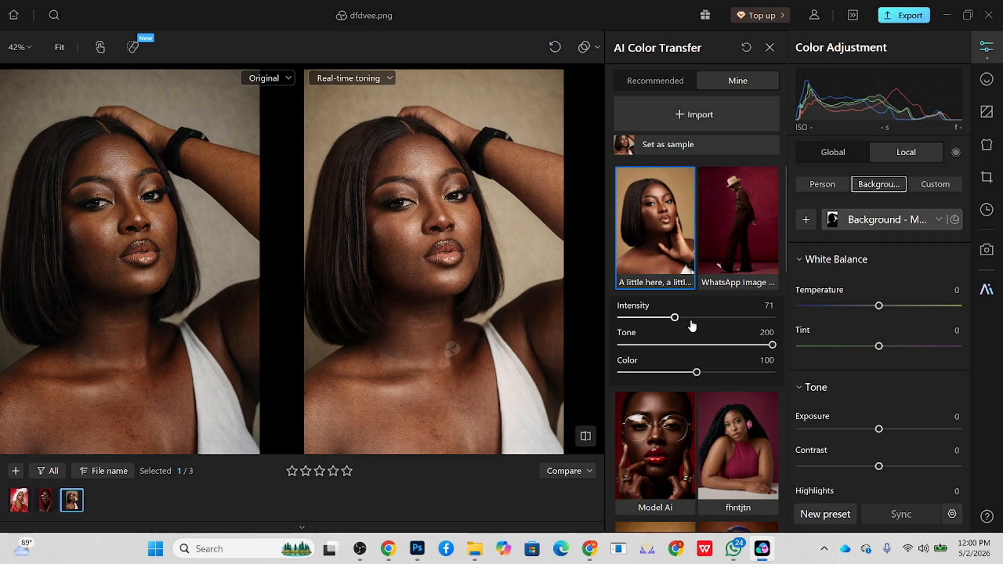
pyautogui.moveTo(744, 346); pyautogui.dragTo(829, 371)
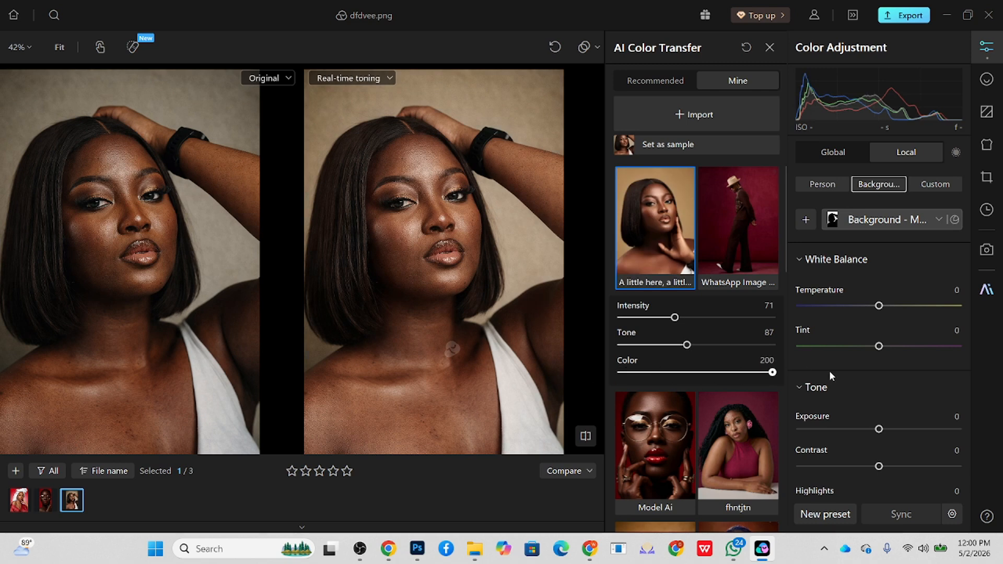
pyautogui.moveTo(687, 345)
pyautogui.mouseDown()
pyautogui.moveTo(724, 347)
pyautogui.moveTo(698, 347)
pyautogui.mouseUp()
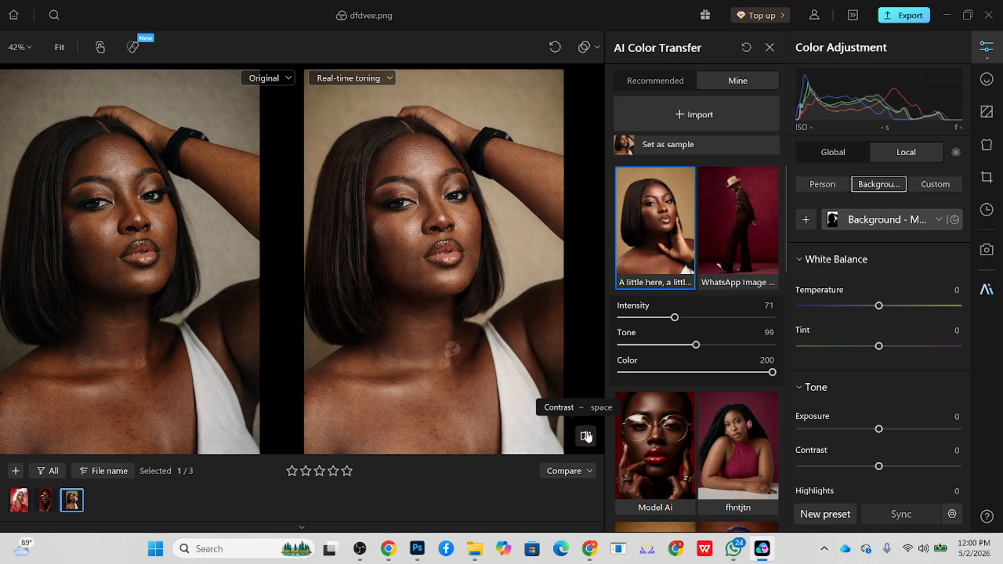
# Show only the edited portrait in single view and examine the face and skin up close.
pyautogui.click(568, 470)
pyautogui.click(553, 425)
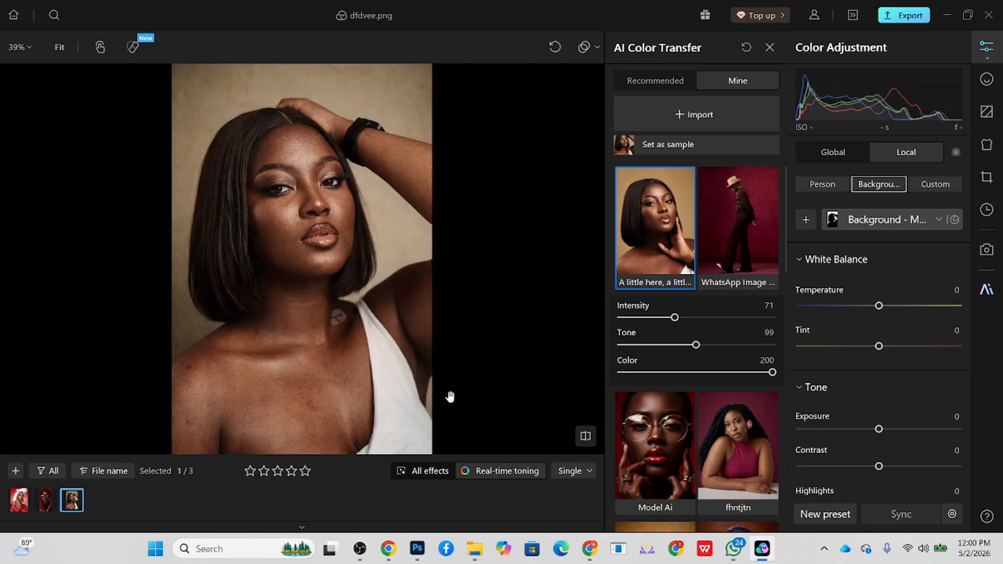
pyautogui.scroll(5, 317, 187)
pyautogui.scroll(-2, 366, 235)
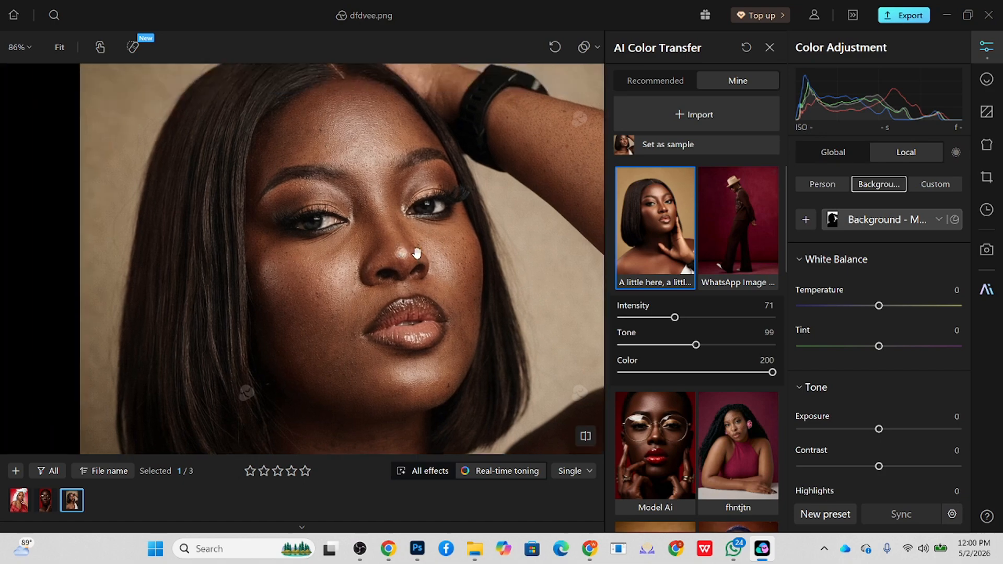
pyautogui.scroll(-3, 343, 165)
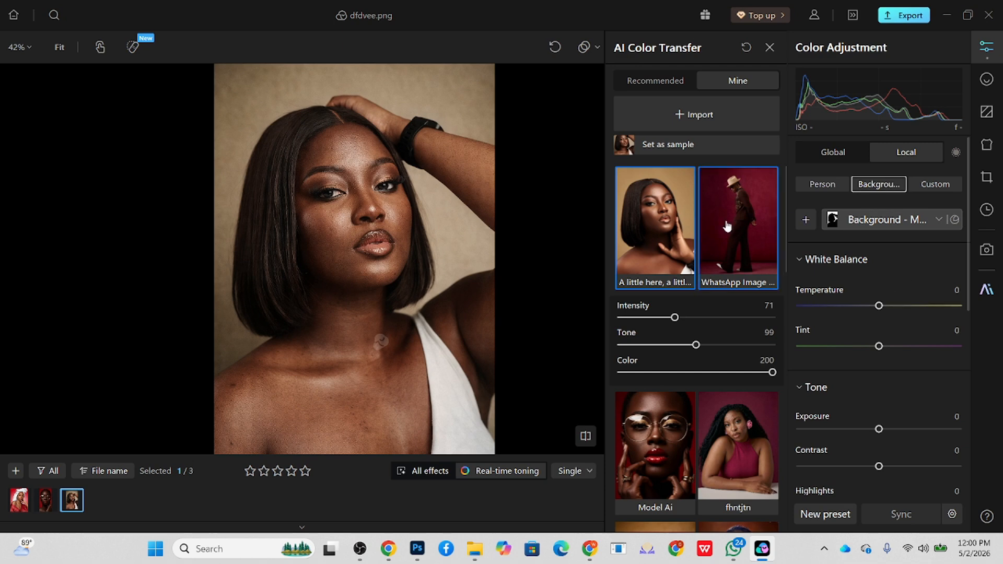
# Set the background's Temperature to 15 and its Exposure to -0.5.
pyautogui.click(890, 308)
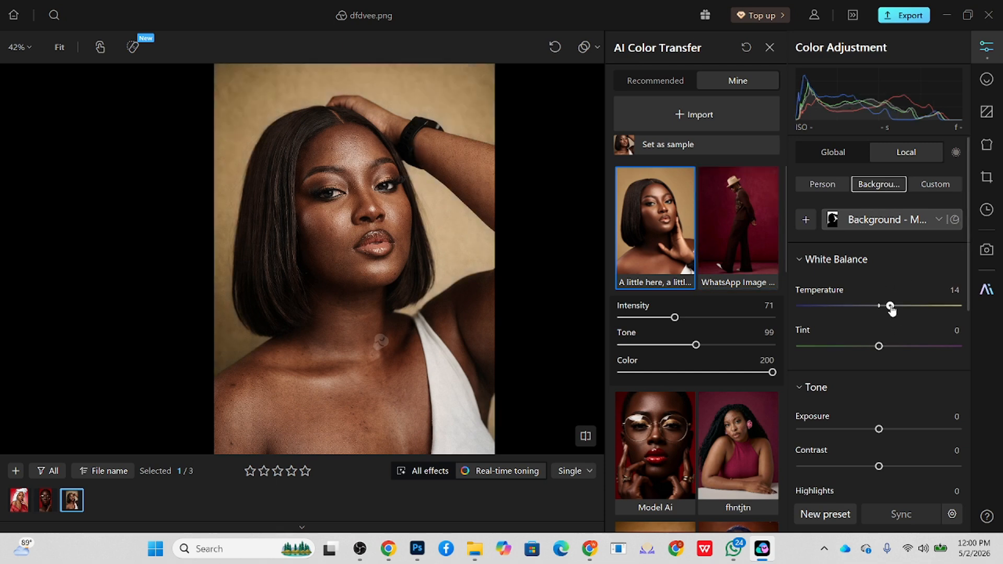
pyautogui.doubleClick(875, 432)
pyautogui.click(872, 430)
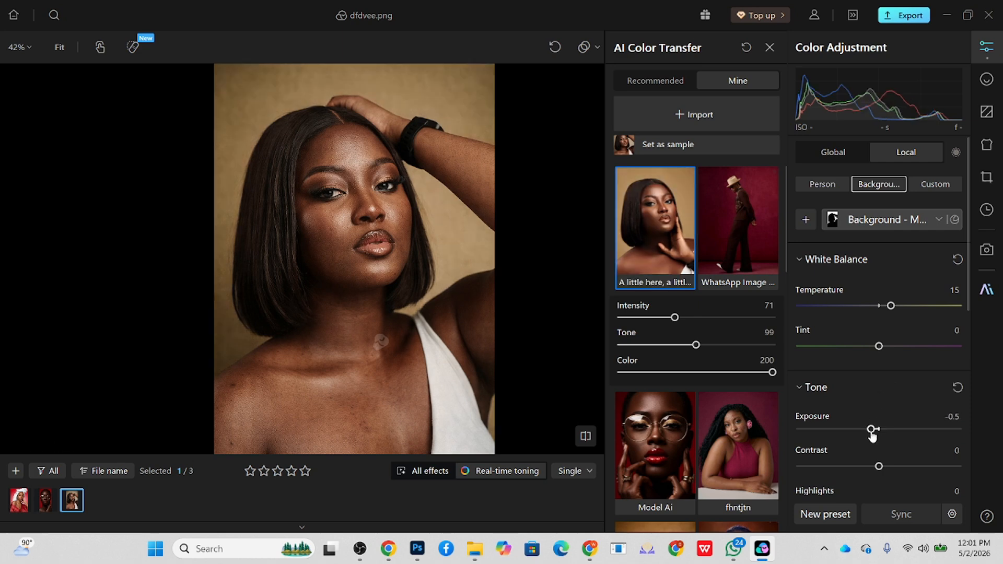
# Remove acne from the woman's face and body by setting Acne (Face) and Acne (Body) to 100.
pyautogui.click(986, 79)
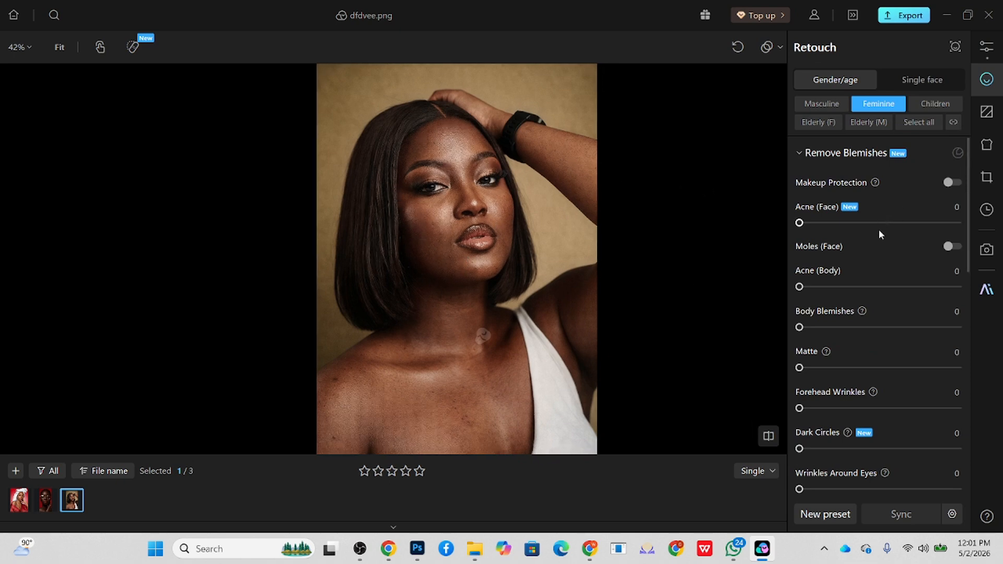
pyautogui.moveTo(879, 229); pyautogui.dragTo(974, 226)
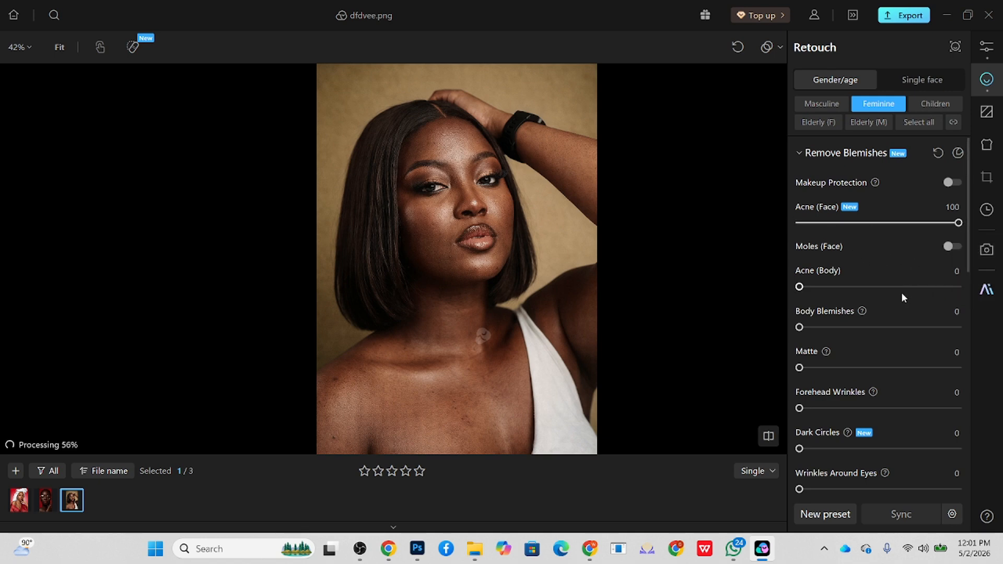
pyautogui.moveTo(903, 294); pyautogui.dragTo(963, 288)
pyautogui.click(987, 288)
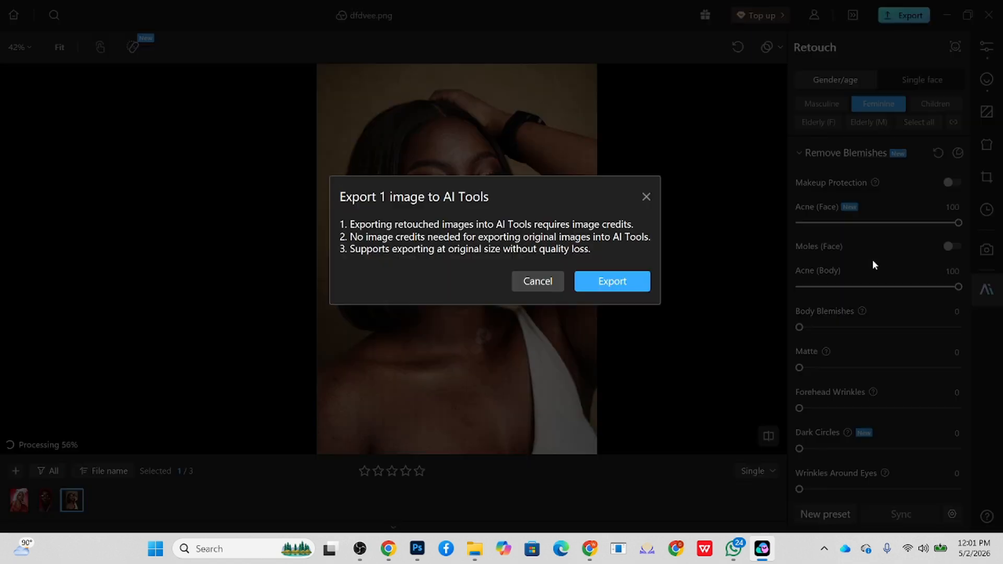
pyautogui.click(646, 197)
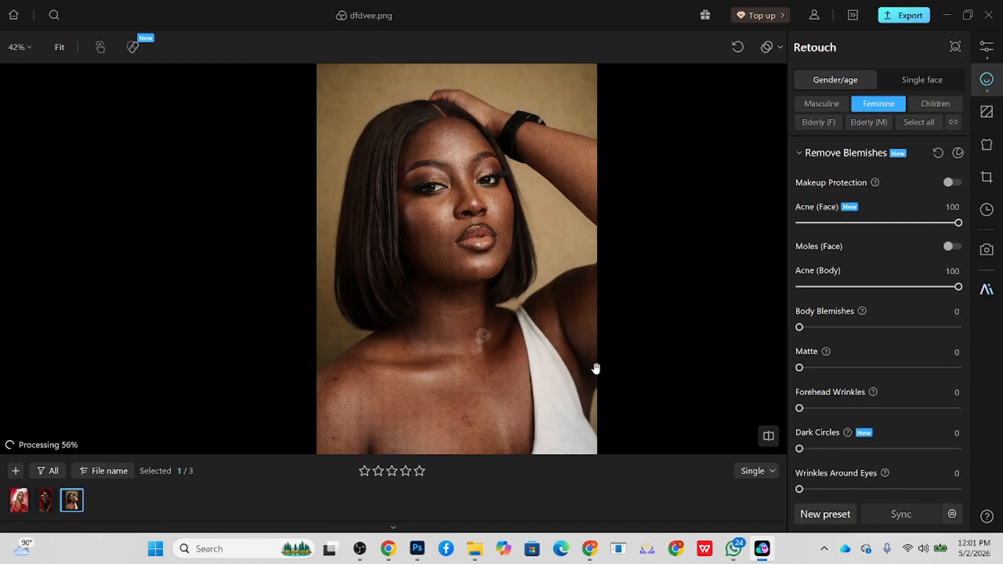
# Switch to OBS to check the audio mixer levels of the recording, and return to the photo editor.
pyautogui.click(360, 548)
pyautogui.scroll(-1, 531, 481)
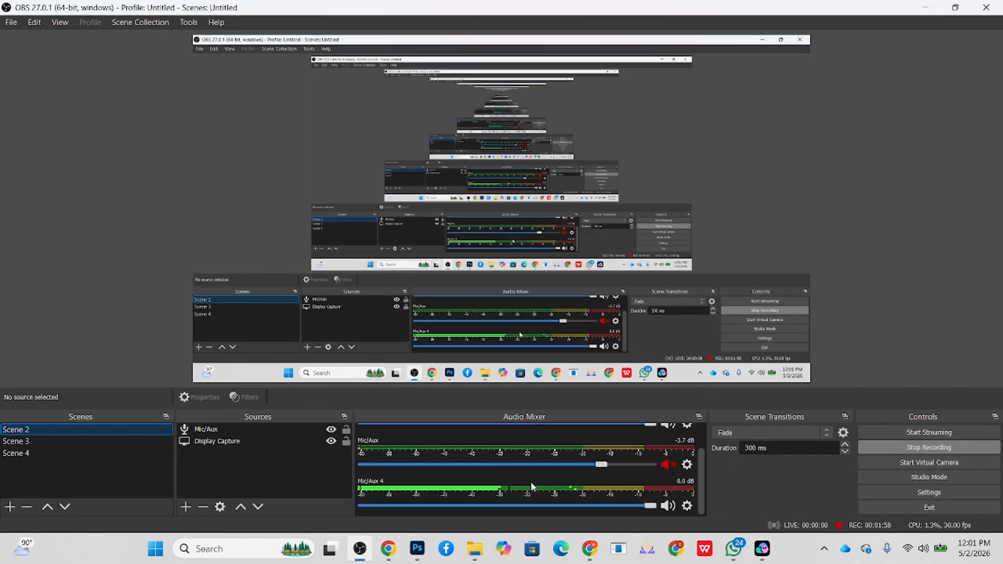
pyautogui.click(934, 7)
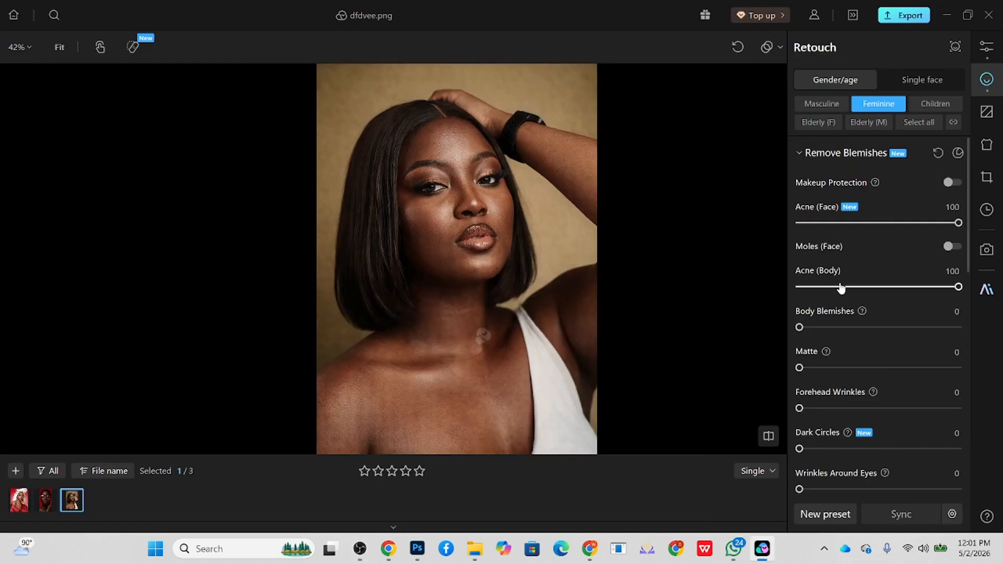
# Set Body Blemishes to 100, turn on Moles (Face) removal, and check the retouched face up close.
pyautogui.click(827, 328)
pyautogui.moveTo(930, 329); pyautogui.dragTo(964, 332)
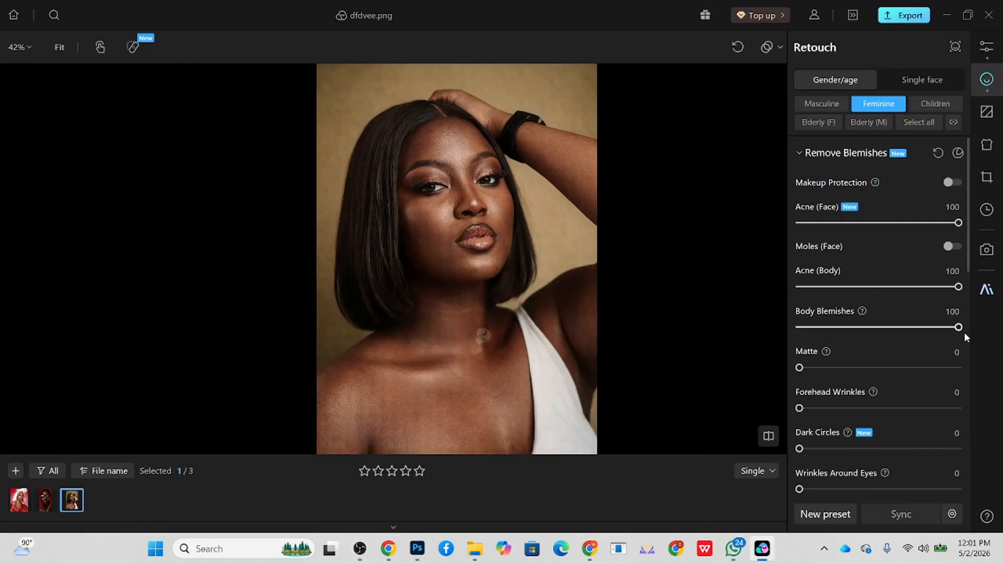
pyautogui.click(949, 247)
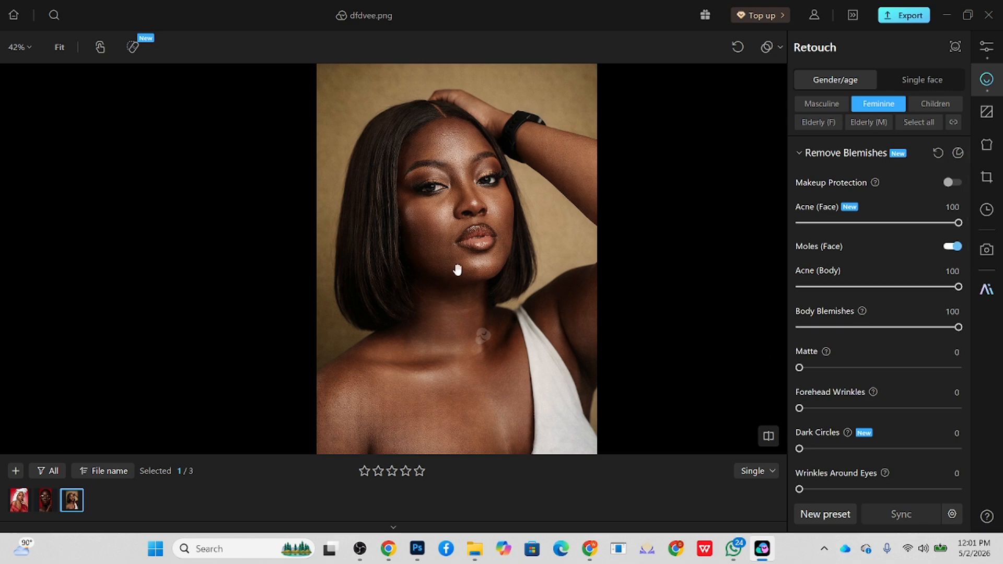
pyautogui.scroll(3, 484, 206)
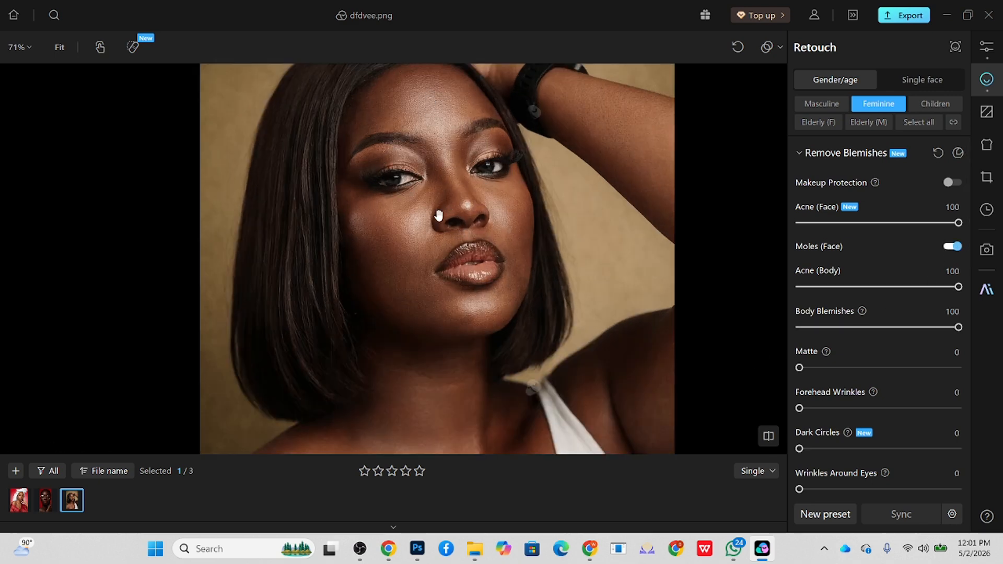
pyautogui.scroll(-2, 445, 204)
pyautogui.scroll(-2, 445, 204)
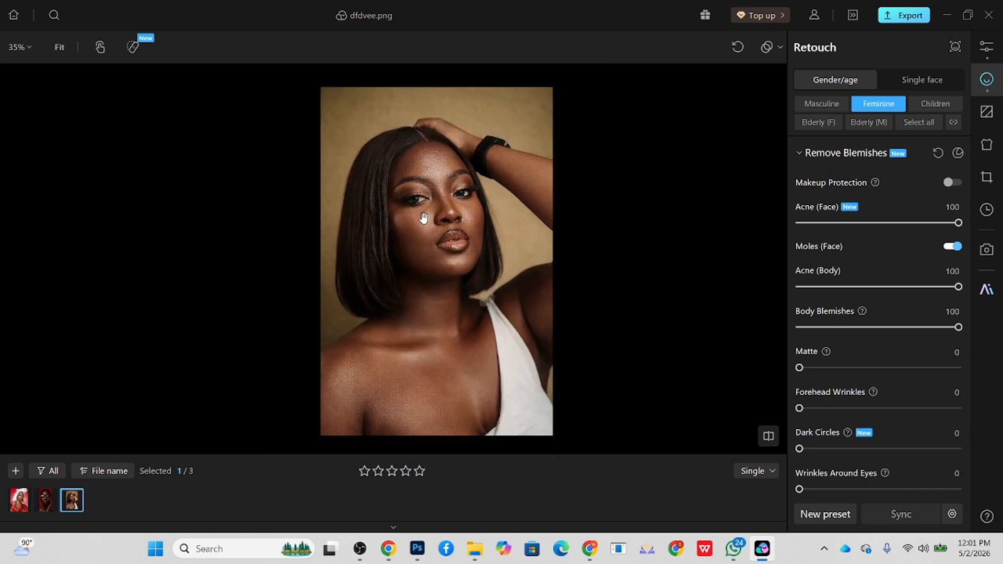
# Set Face Defocus Repair and Accessory Breast to 100 and turn on Stretch Marks removal.
pyautogui.scroll(-4, 883, 387)
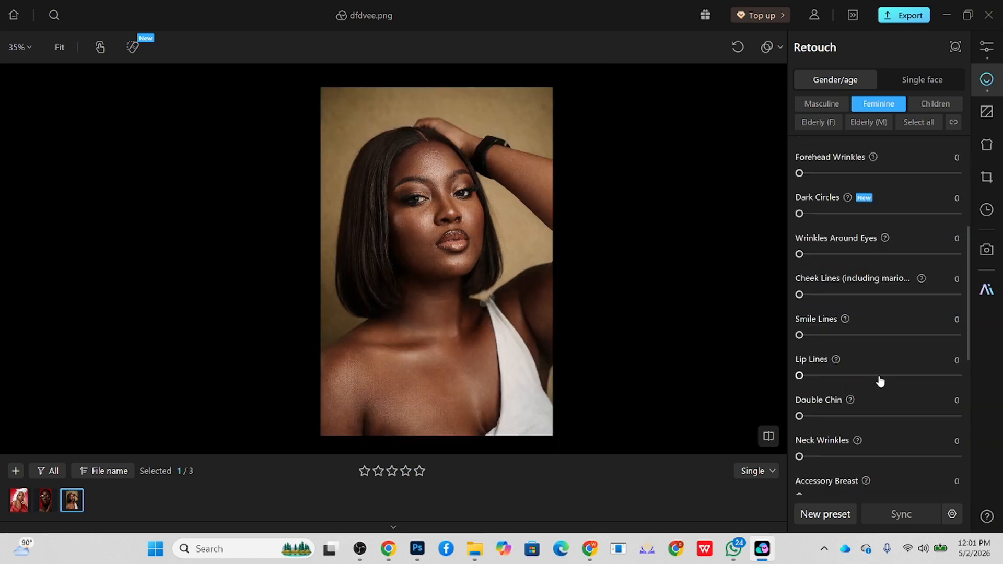
pyautogui.scroll(-5, 880, 381)
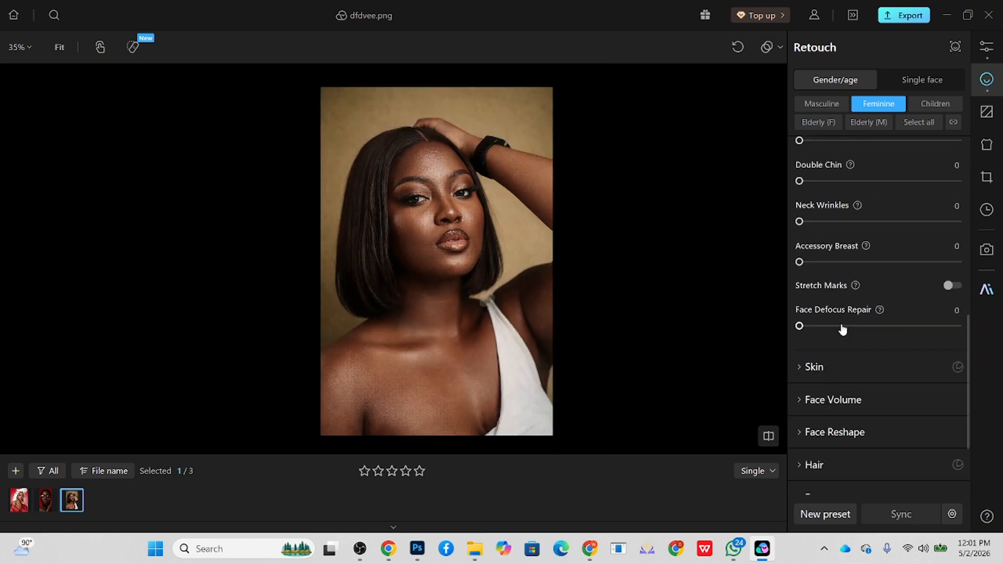
pyautogui.moveTo(842, 328); pyautogui.dragTo(961, 327)
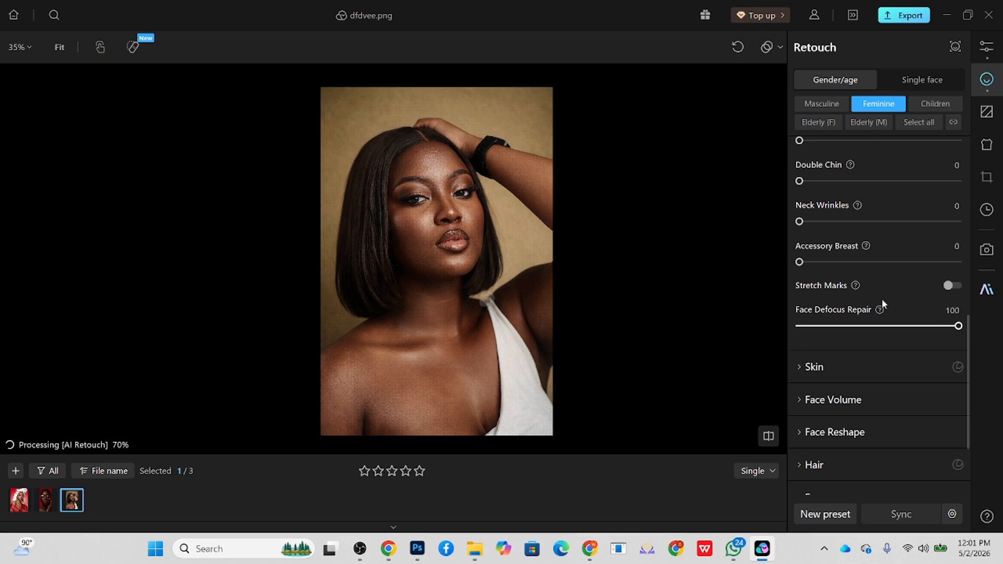
pyautogui.click(950, 286)
pyautogui.scroll(2, 437, 387)
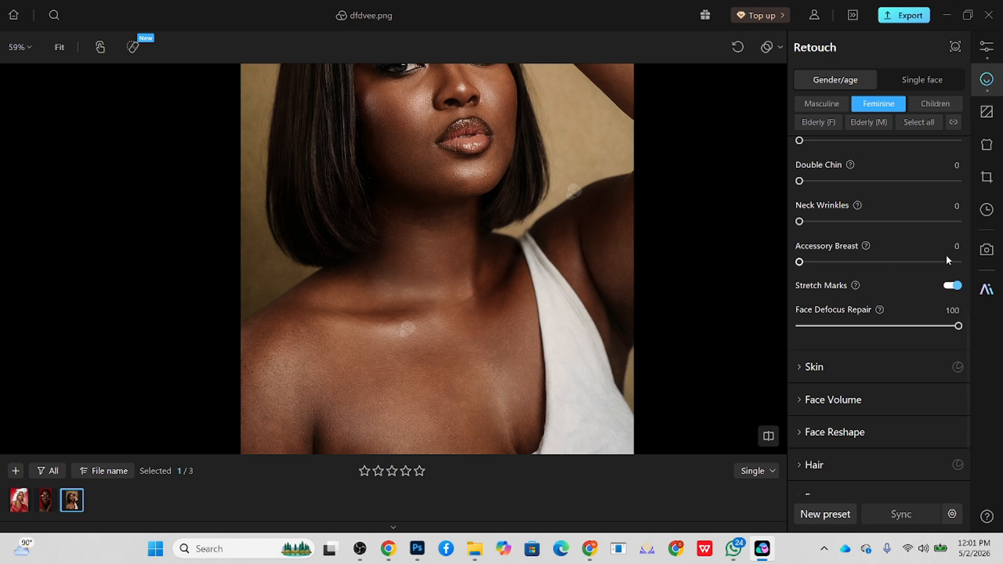
pyautogui.moveTo(846, 261); pyautogui.dragTo(972, 265)
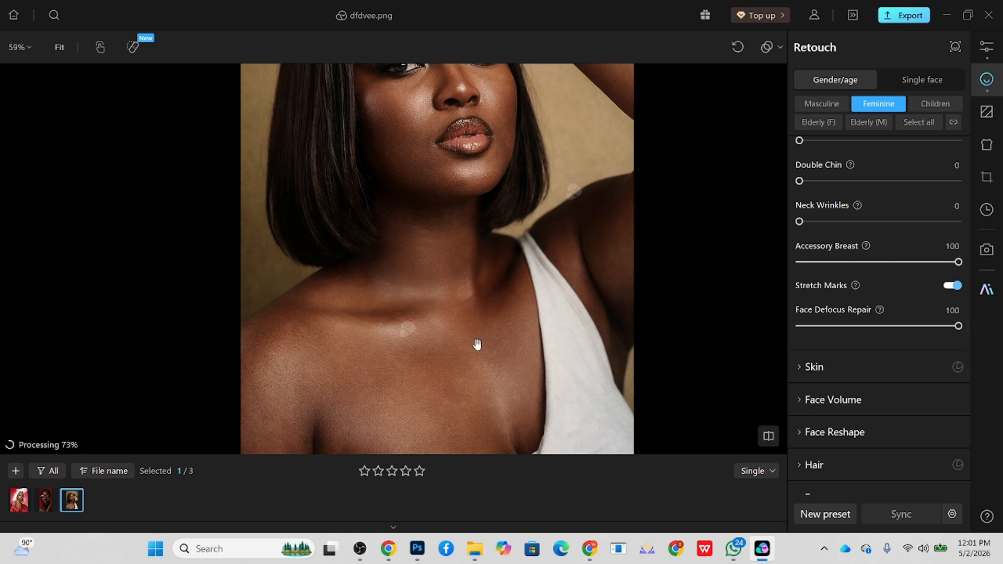
pyautogui.moveTo(477, 344)
pyautogui.mouseDown()
pyautogui.moveTo(451, 342)
pyautogui.moveTo(421, 358)
pyautogui.mouseUp()
pyautogui.scroll(-3, 387, 336)
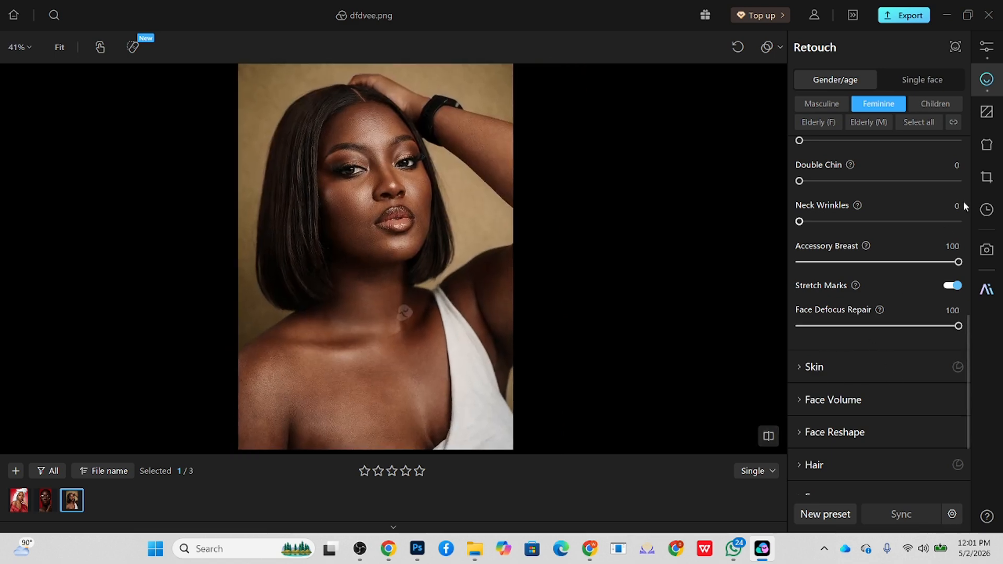
# Crop the portrait to a 4:5 ratio, trimming more from the chest area than from above the head.
pyautogui.click(986, 177)
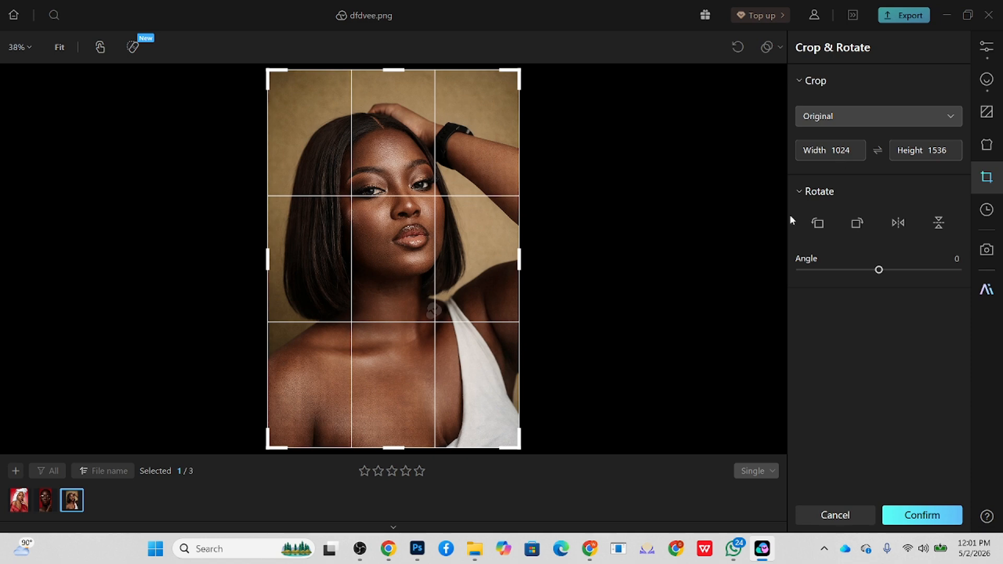
pyautogui.click(861, 118)
pyautogui.click(843, 297)
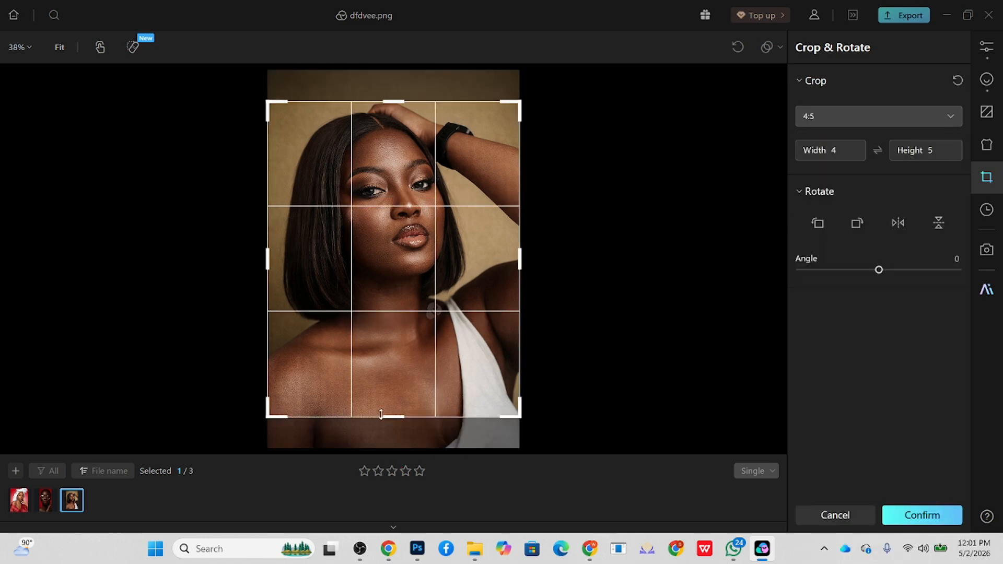
pyautogui.moveTo(402, 421); pyautogui.dragTo(406, 389)
pyautogui.moveTo(413, 328); pyautogui.dragTo(412, 326)
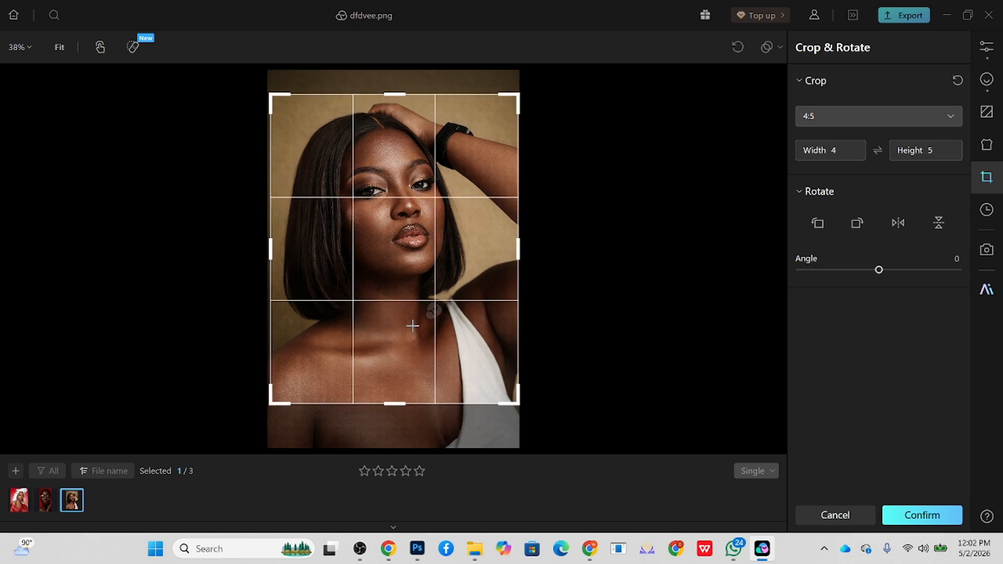
pyautogui.press('Return')
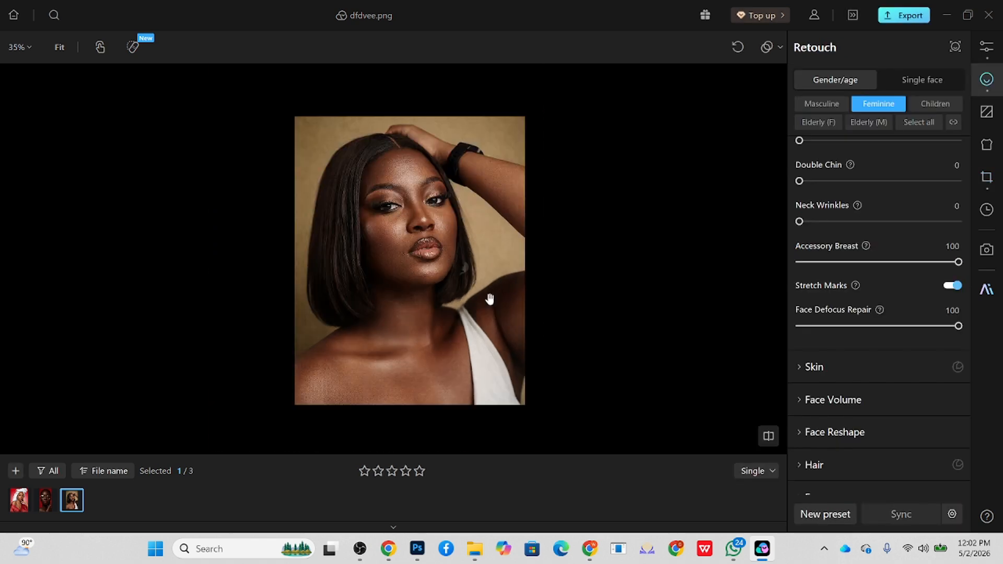
# Set the face Frequency Separation in the Skin retouching settings to 97.
pyautogui.click(860, 379)
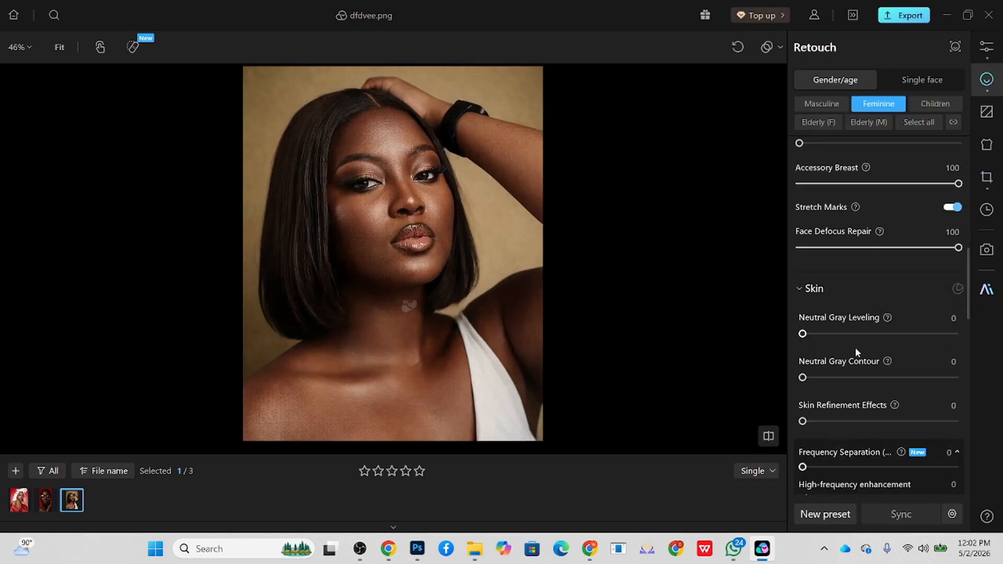
pyautogui.moveTo(873, 392); pyautogui.dragTo(950, 389)
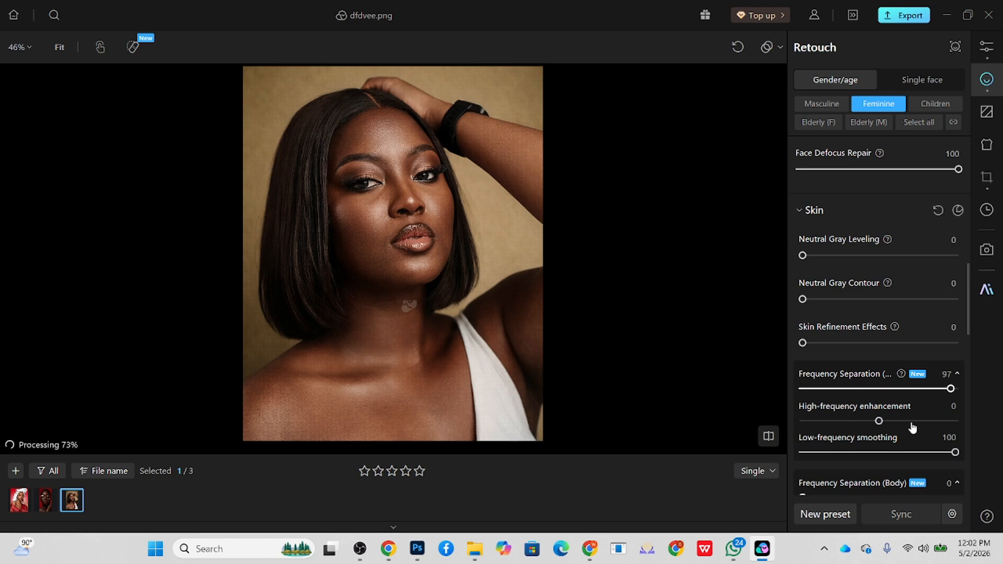
# Set the face Frequency Separation's high-frequency enhancement to 23 and Skin Refinement Effects to 47.
pyautogui.click(897, 420)
pyautogui.scroll(2, 657, 366)
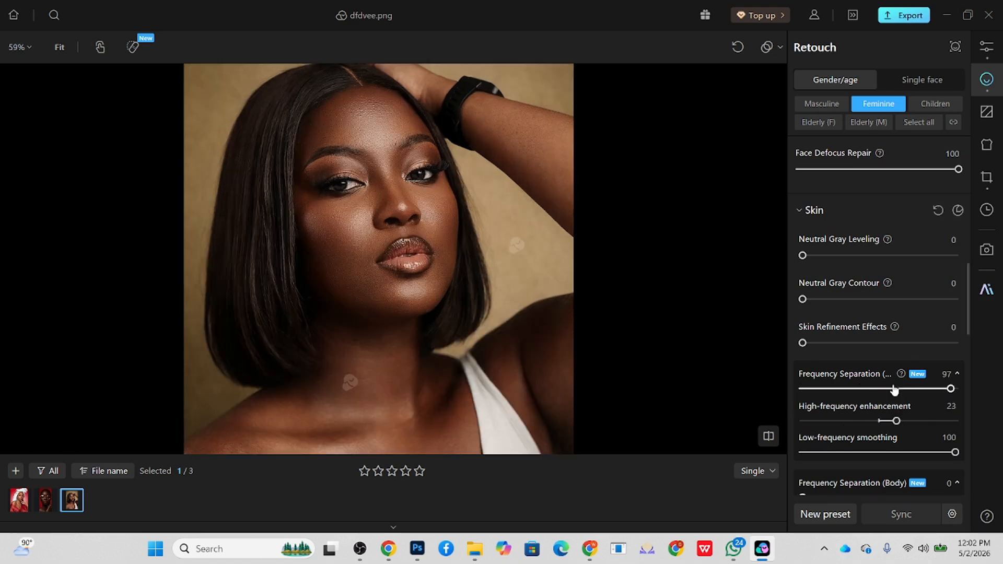
pyautogui.moveTo(835, 346); pyautogui.dragTo(874, 342)
# Set both Neutral Gray Leveling and Neutral Gray Contour to 61 and check the portrait up close.
pyautogui.moveTo(872, 257); pyautogui.dragTo(895, 256)
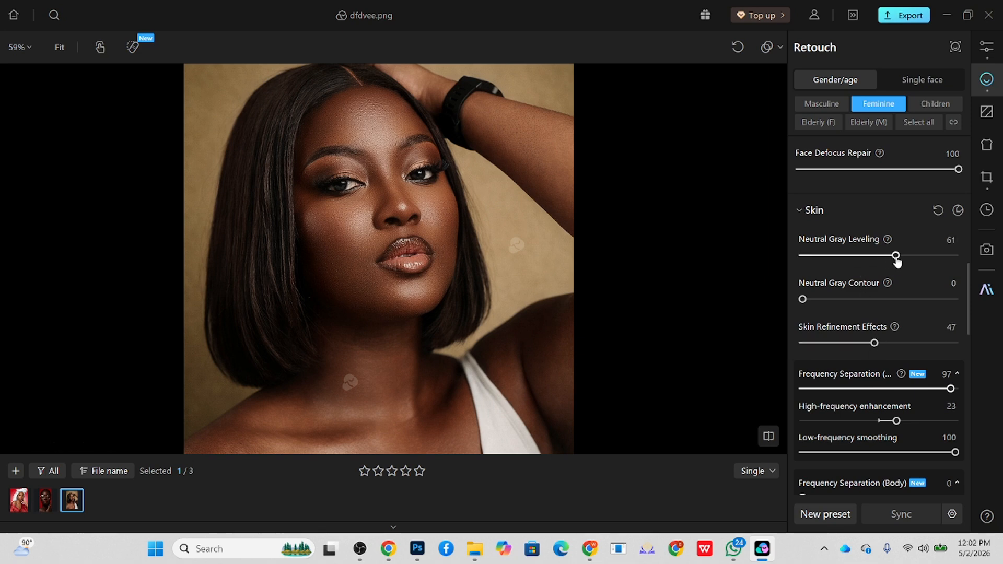
pyautogui.moveTo(853, 305); pyautogui.dragTo(895, 302)
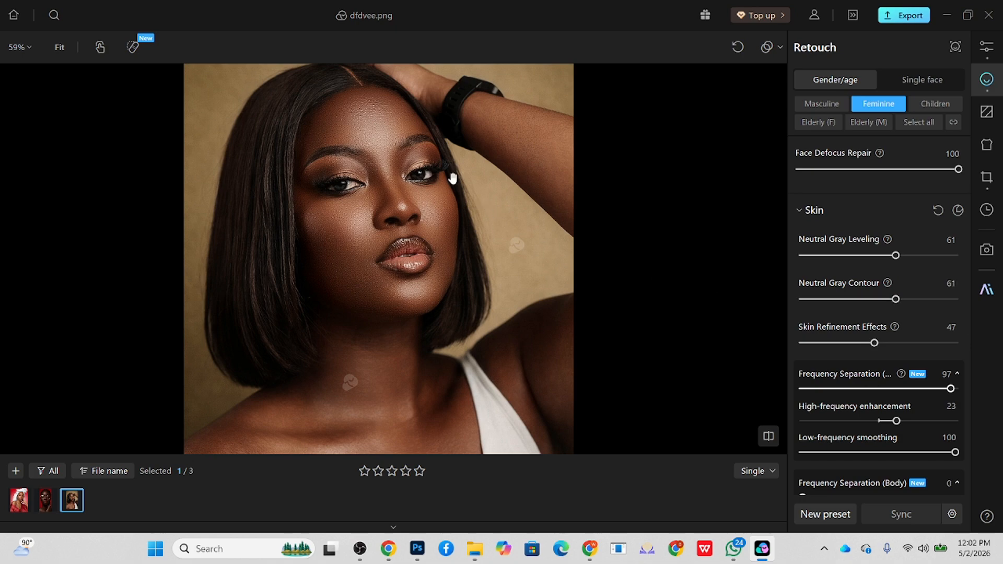
pyautogui.scroll(3, 401, 264)
pyautogui.scroll(-3, 538, 261)
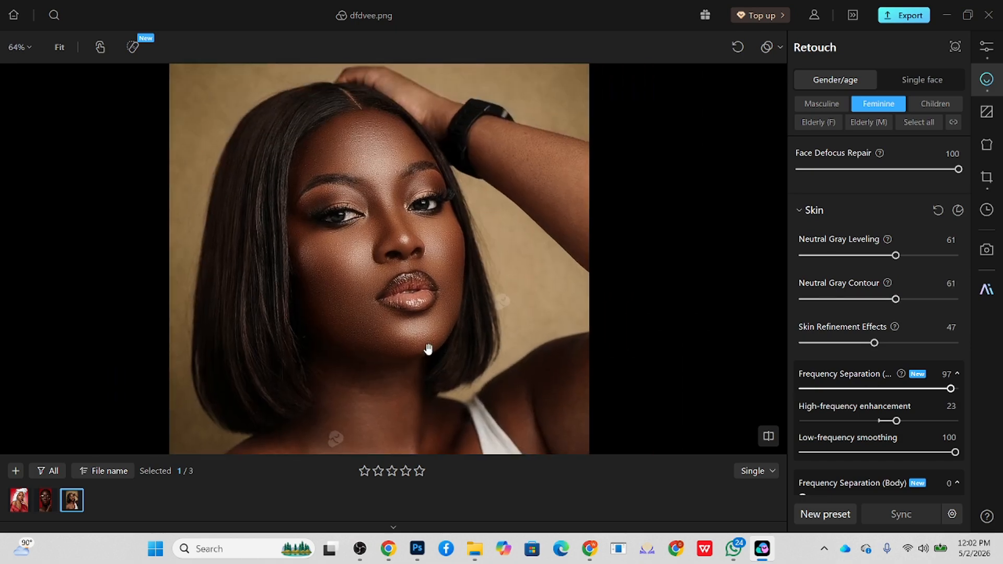
# Raise the blemish retouching setting just above Double Chin to about half of its range.
pyautogui.scroll(5, 867, 292)
pyautogui.moveTo(800, 258); pyautogui.dragTo(882, 261)
pyautogui.scroll(-9, 845, 346)
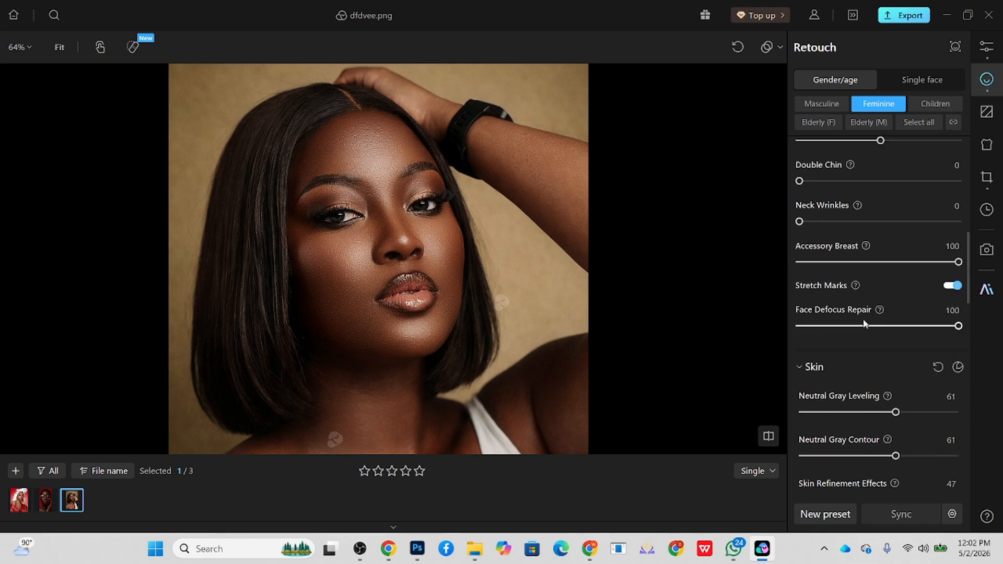
# Set the body Frequency Separation to 75, with high-frequency enhancement at 46 and low-frequency smoothing at 100.
pyautogui.scroll(-1, 862, 360)
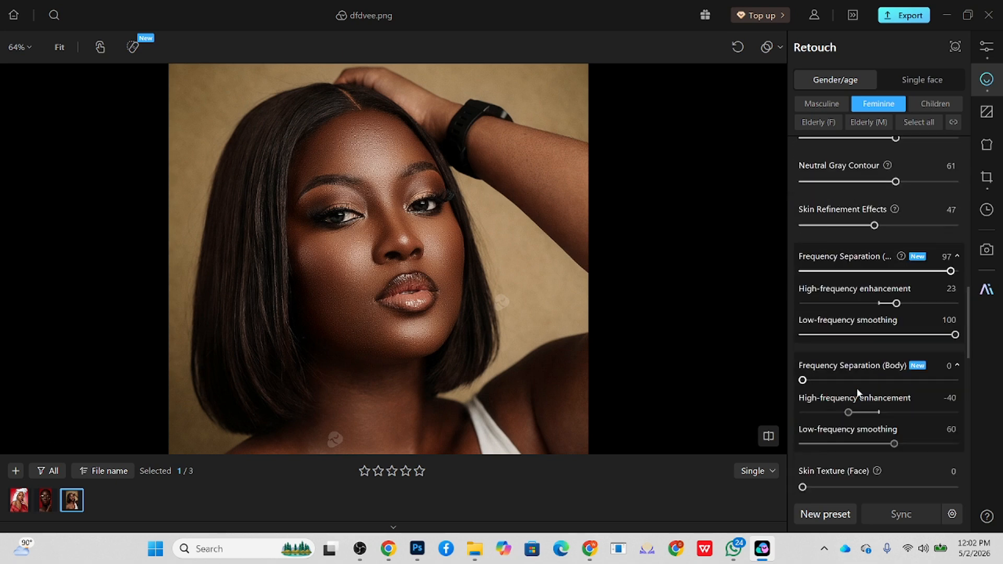
pyautogui.click(915, 380)
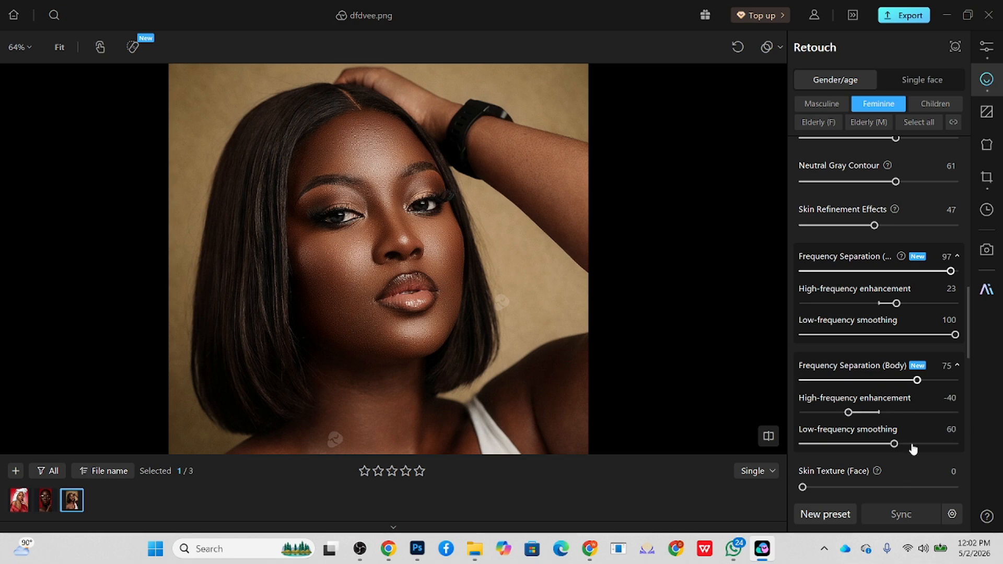
pyautogui.moveTo(910, 448); pyautogui.dragTo(995, 450)
pyautogui.scroll(-2, 481, 309)
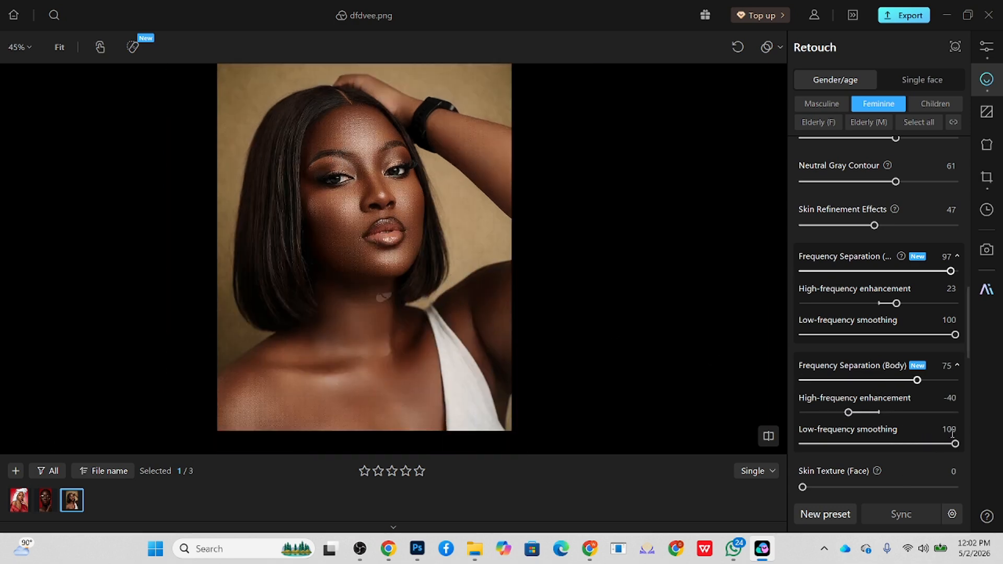
pyautogui.click(914, 412)
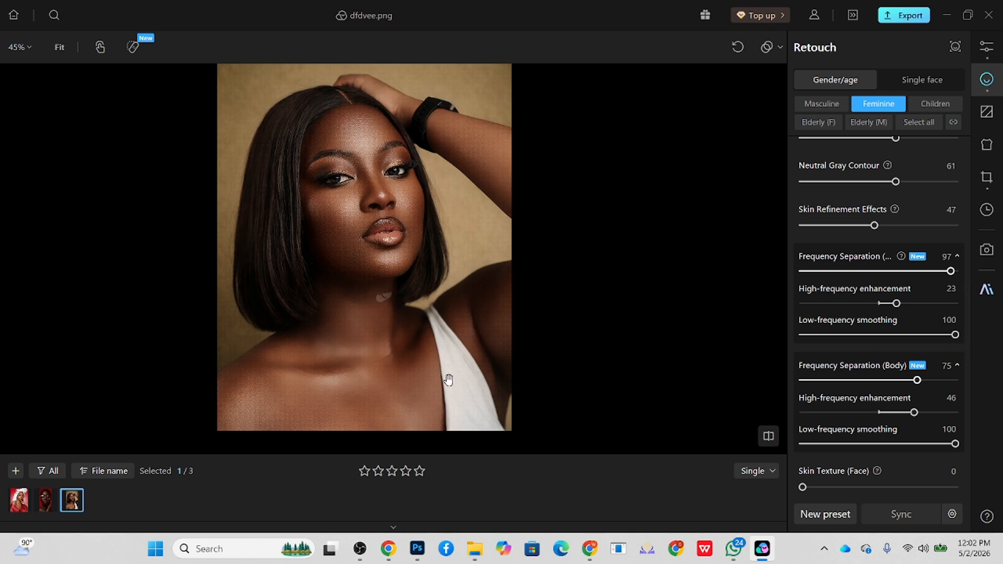
pyautogui.scroll(2, 448, 380)
# Set Skin Tone Balance (Multiple) to 29 and Skin Tone Balance (Body) to 79.
pyautogui.scroll(-3, 885, 375)
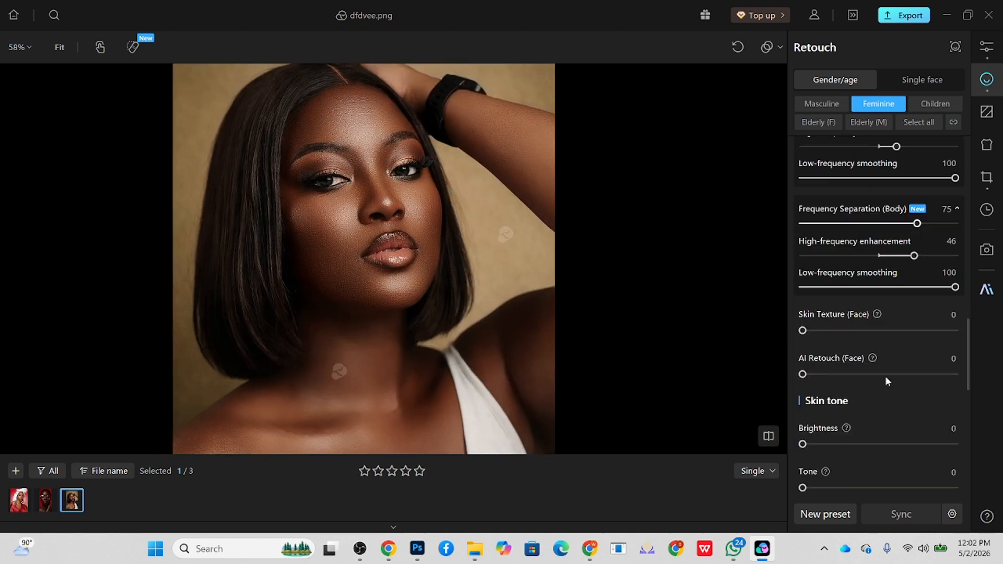
pyautogui.scroll(-1, 848, 368)
pyautogui.scroll(-4, 850, 371)
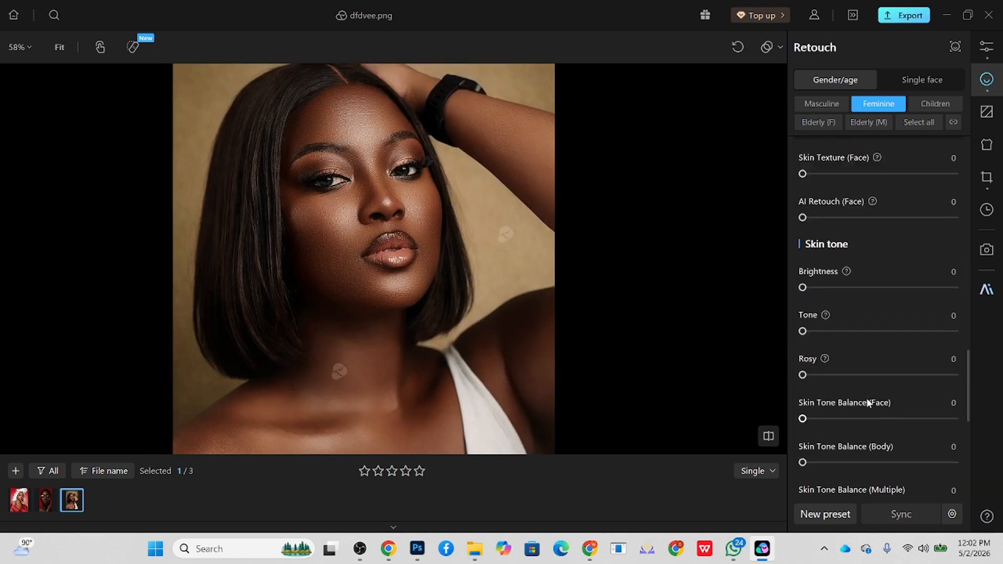
pyautogui.click(839, 427)
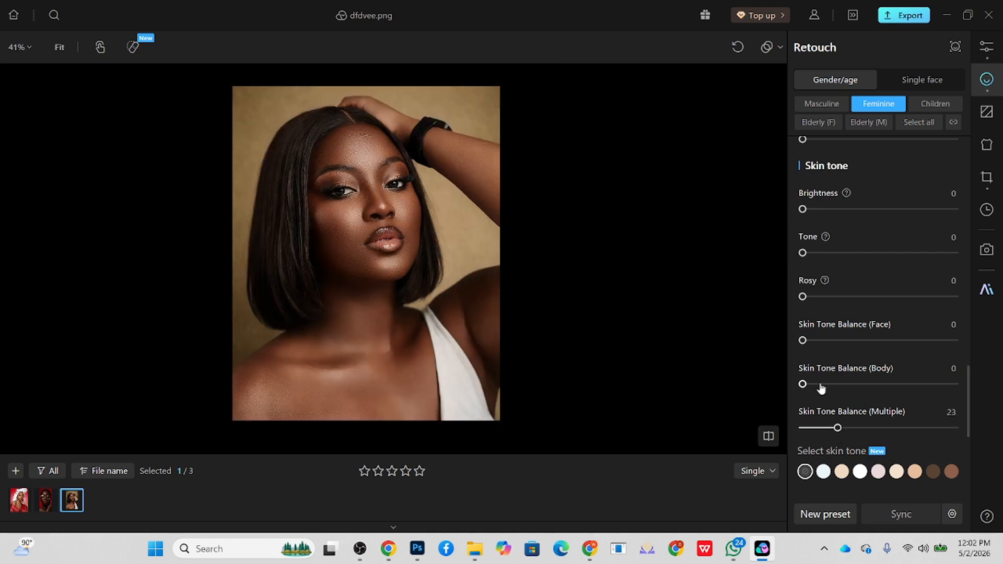
pyautogui.moveTo(818, 384); pyautogui.dragTo(925, 383)
# Try the peach skin tone at intensity 28 with the skin Temperature at 20.
pyautogui.click(913, 473)
pyautogui.moveTo(418, 315); pyautogui.dragTo(422, 343)
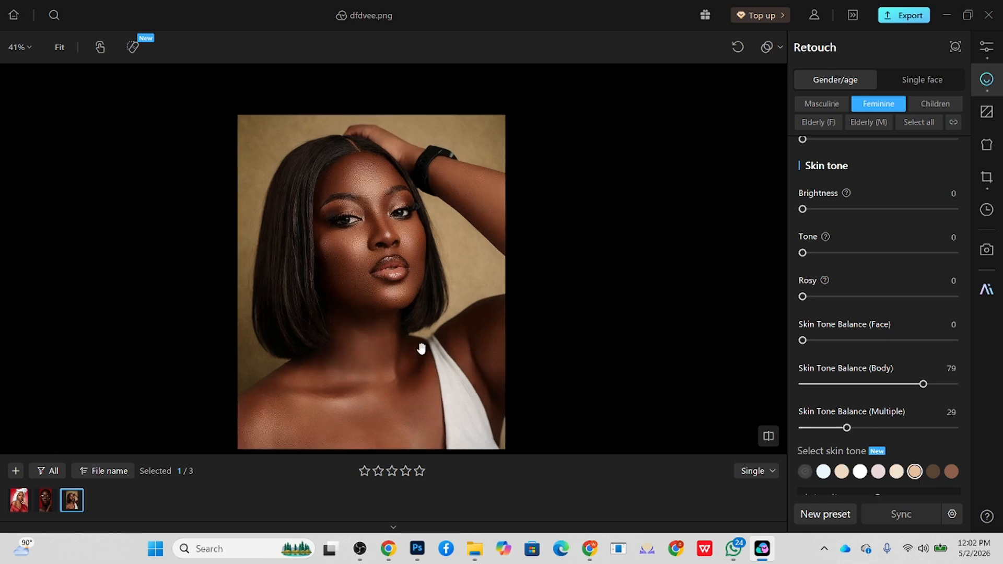
pyautogui.scroll(-3, 919, 442)
pyautogui.moveTo(855, 435); pyautogui.dragTo(807, 427)
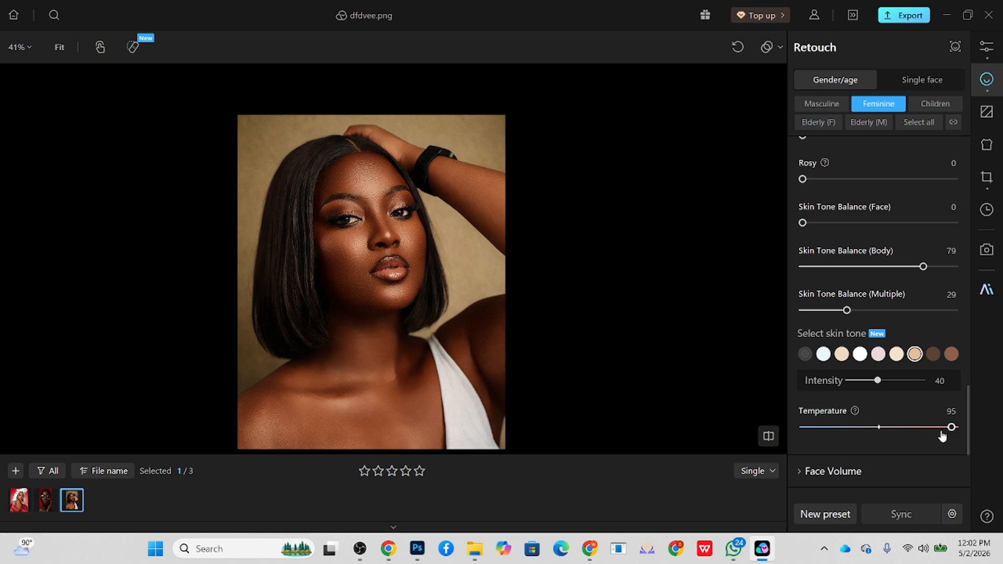
pyautogui.click(901, 428)
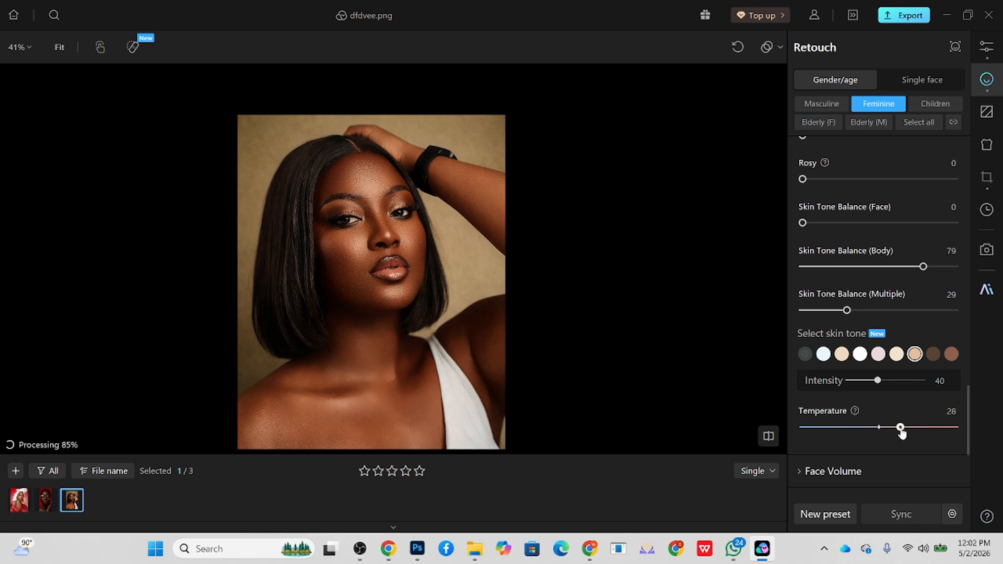
pyautogui.moveTo(901, 428); pyautogui.dragTo(894, 428)
pyautogui.click(868, 381)
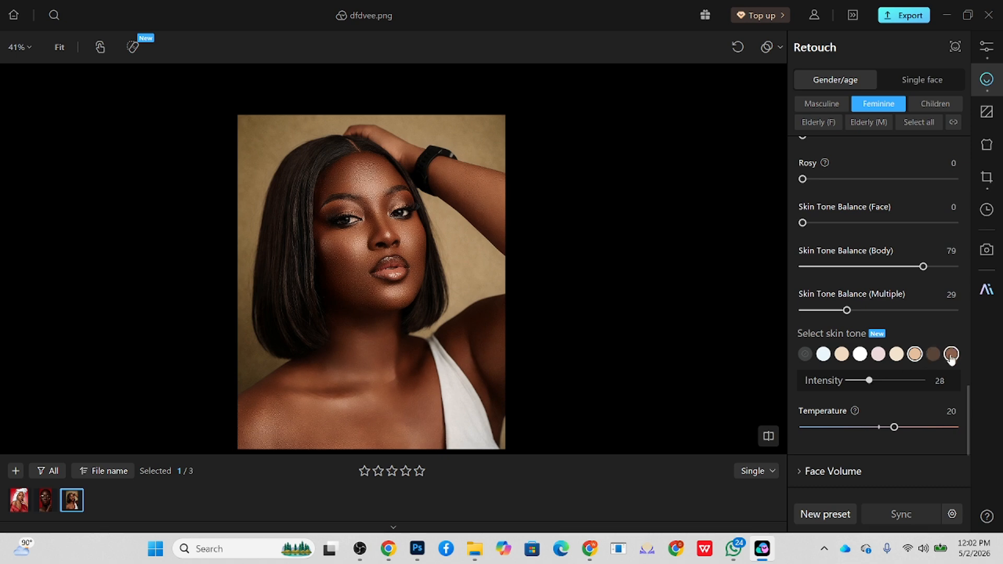
# Compare the two brown skin tones, apply the dark brown one at intensity 47, and set the skin Temperature to 34.
pyautogui.click(933, 354)
pyautogui.click(951, 354)
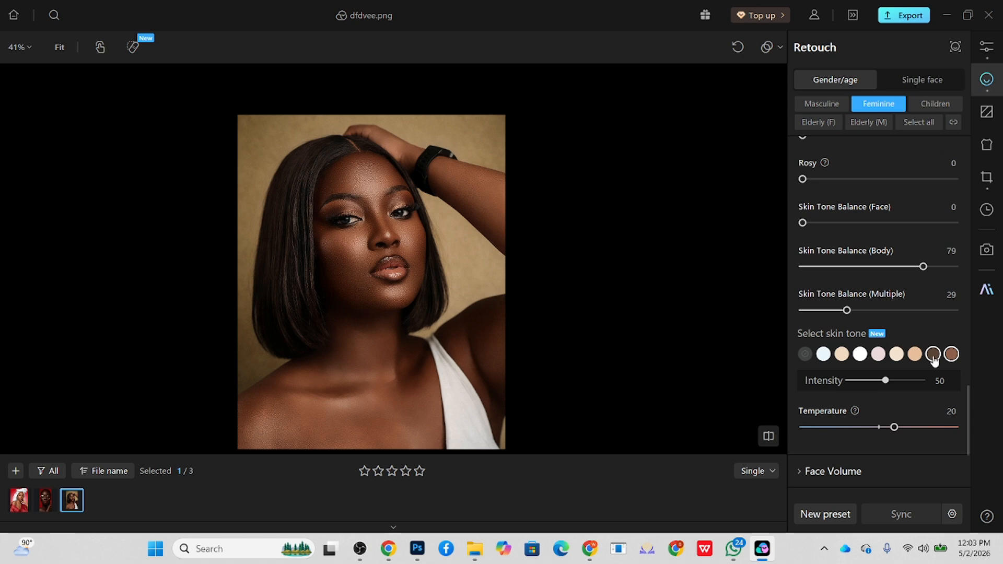
pyautogui.click(933, 354)
pyautogui.scroll(1, 201, 178)
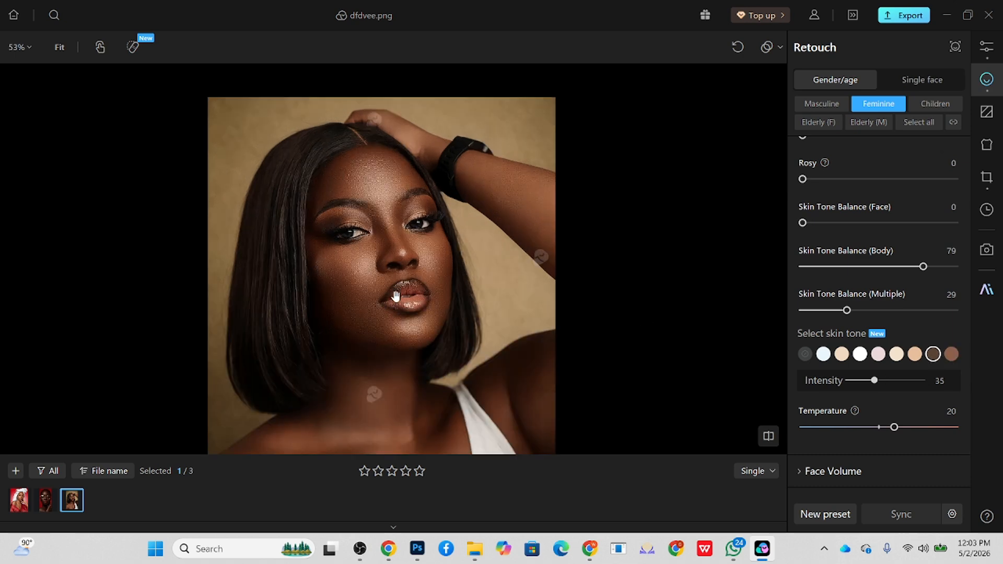
pyautogui.scroll(-1, 370, 287)
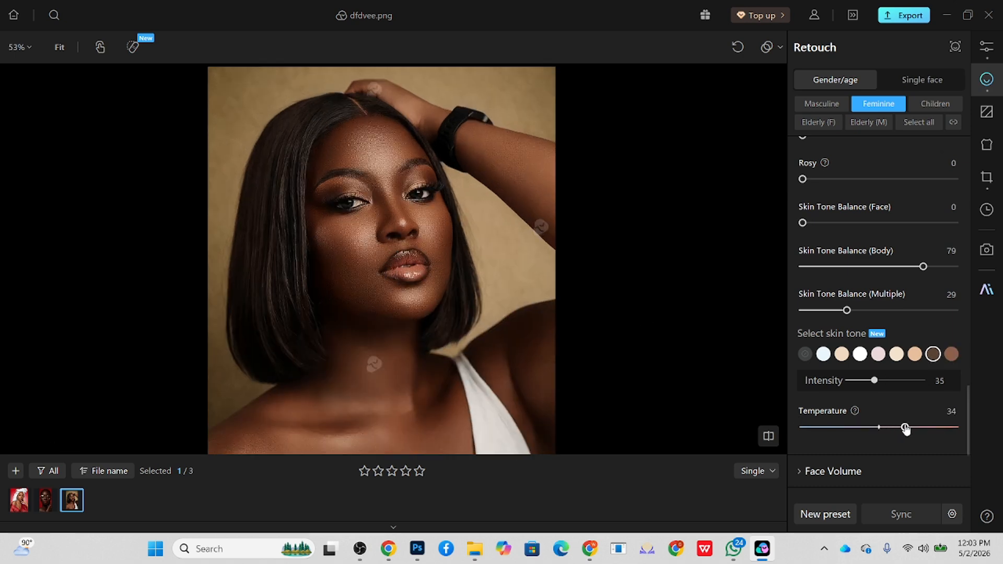
pyautogui.moveTo(874, 380); pyautogui.dragTo(882, 381)
# Set the skin tone Brightness to 19 and Tone to 28, checking the whole portrait.
pyautogui.scroll(2, 844, 244)
pyautogui.click(820, 209)
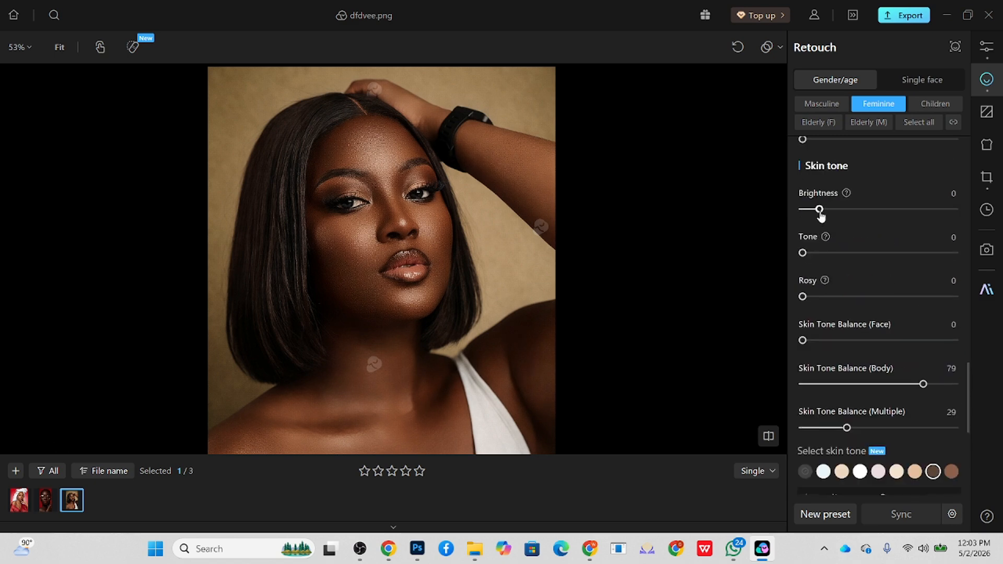
pyautogui.moveTo(816, 257); pyautogui.dragTo(825, 255)
pyautogui.scroll(-2, 542, 144)
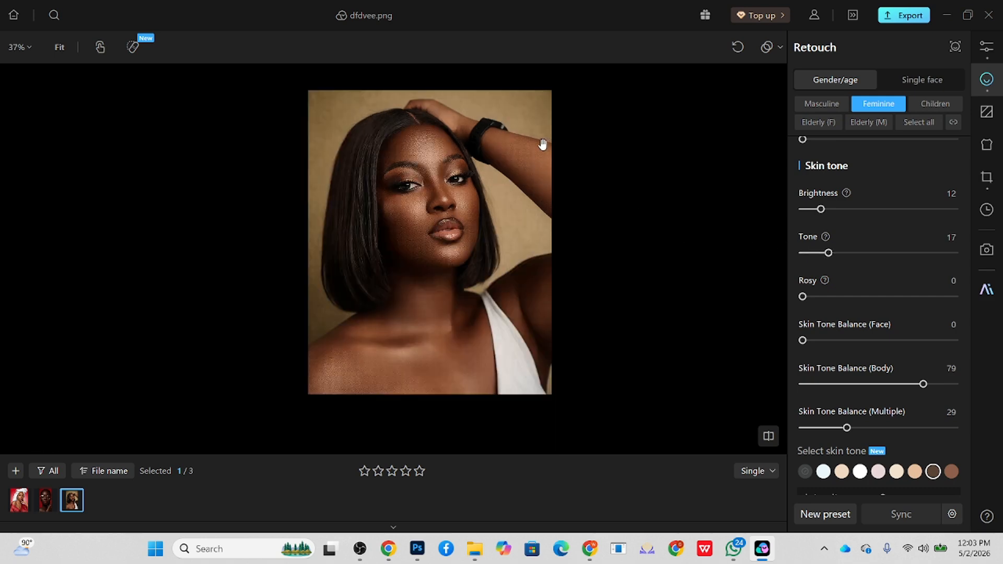
pyautogui.scroll(1, 437, 225)
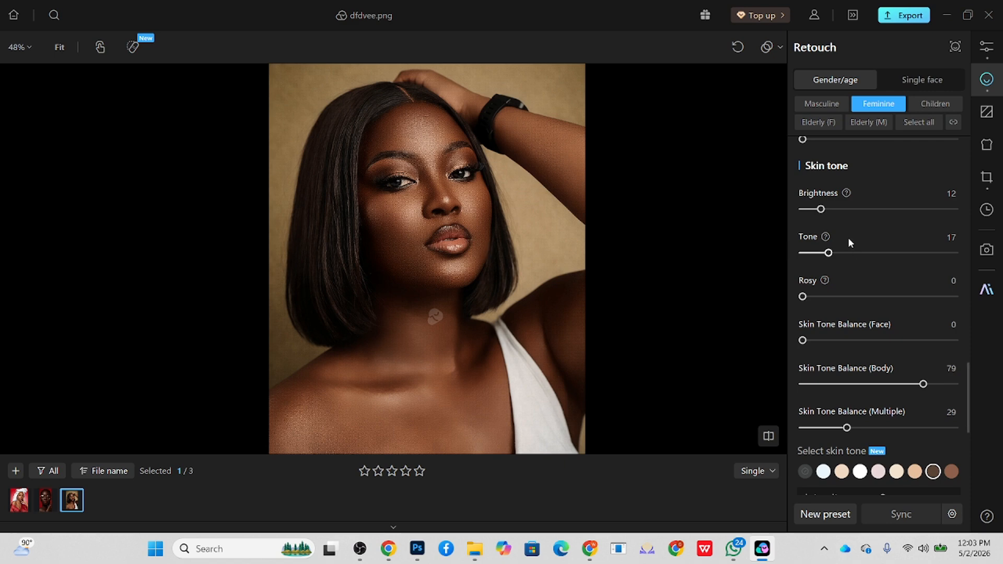
pyautogui.moveTo(829, 253); pyautogui.dragTo(845, 252)
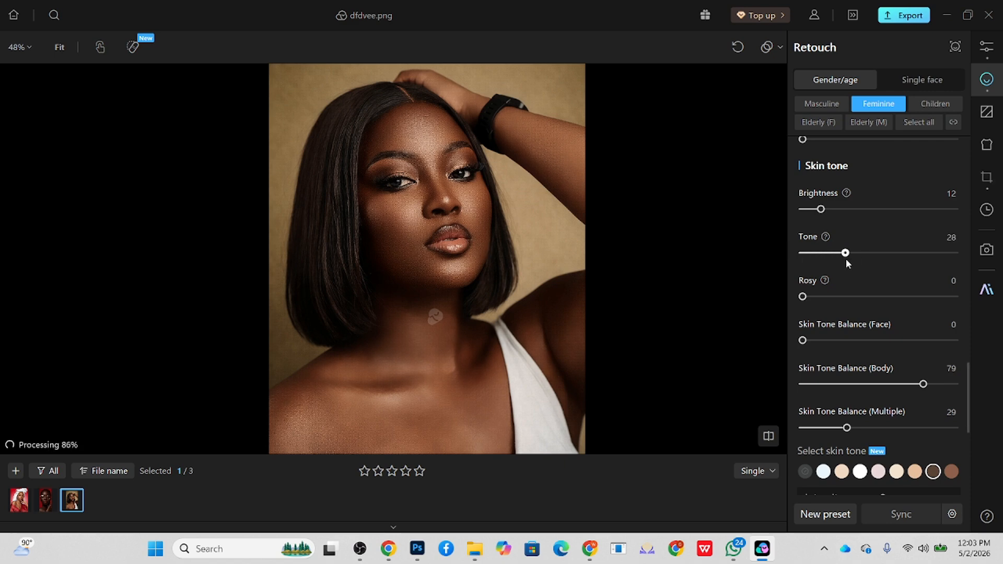
pyautogui.click(832, 209)
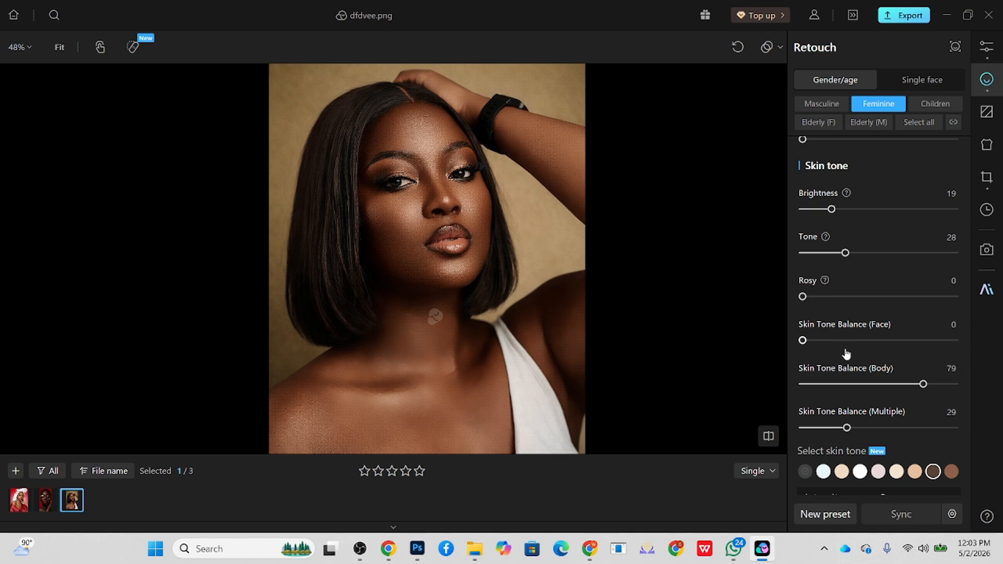
pyautogui.scroll(-3, 422, 325)
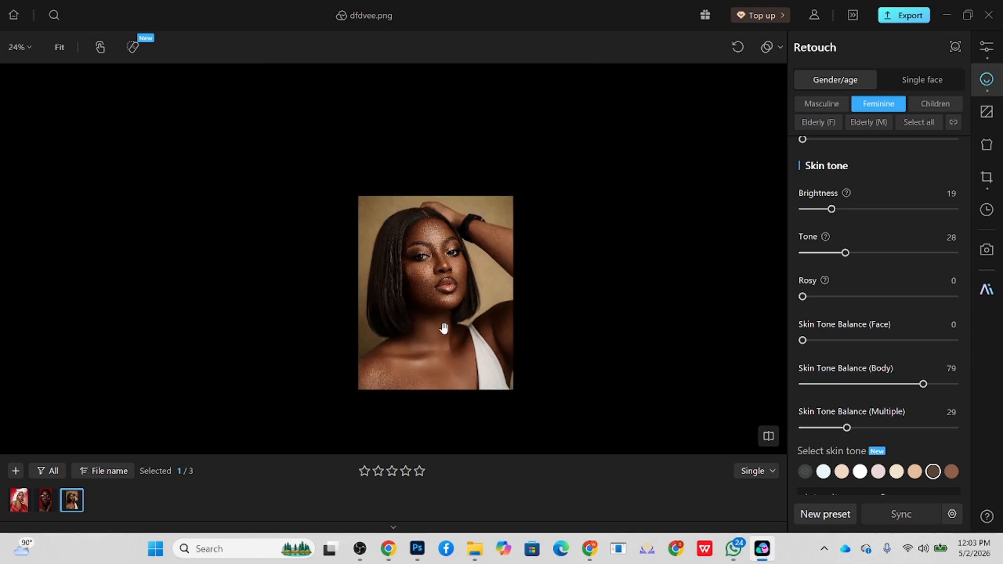
pyautogui.scroll(2, 446, 328)
# Set Hair Part to 26 and Stray Hair removal to 100 in the hair retouching settings.
pyautogui.scroll(-3, 828, 368)
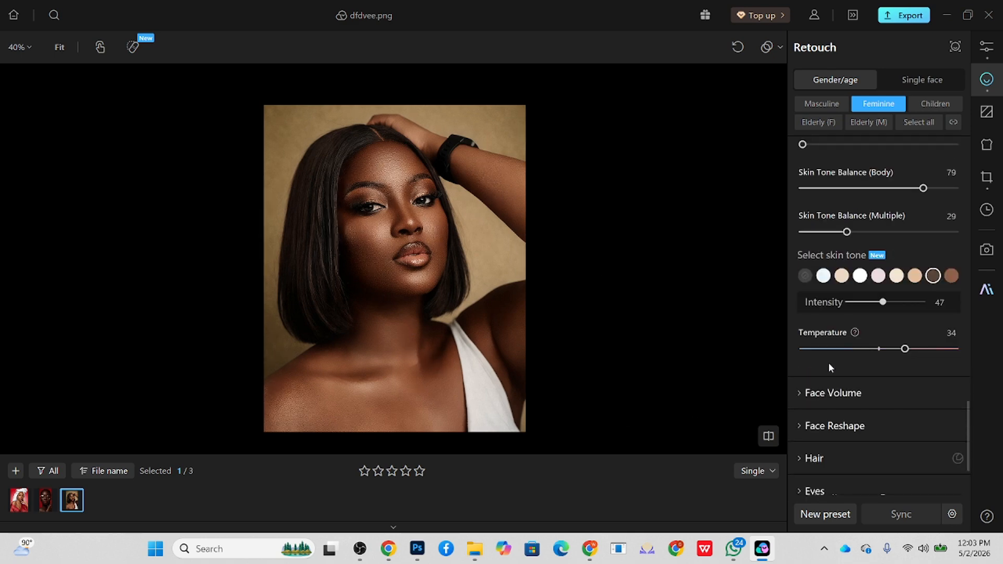
pyautogui.scroll(1, 392, 173)
pyautogui.scroll(-1, 857, 403)
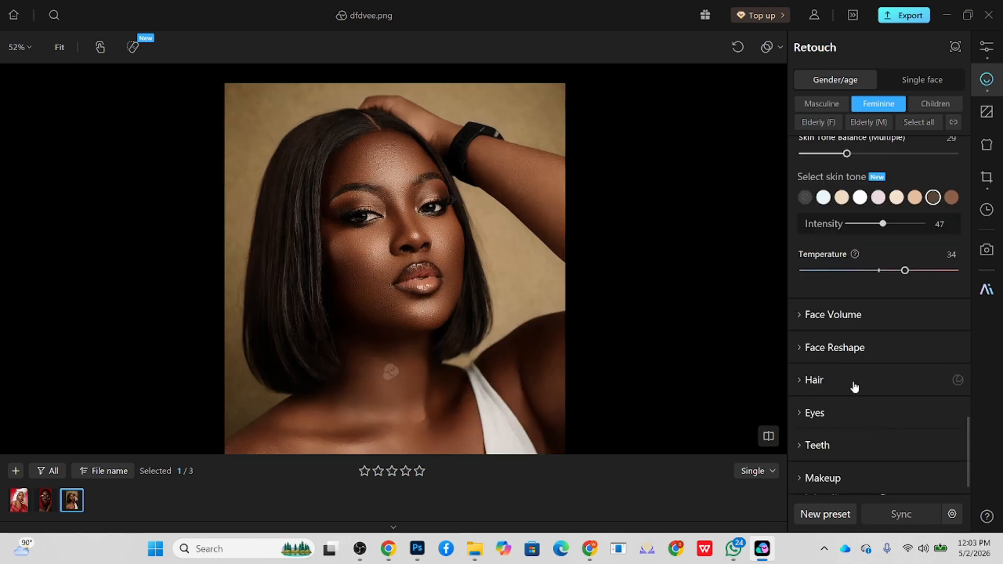
pyautogui.click(857, 389)
pyautogui.scroll(-2, 867, 383)
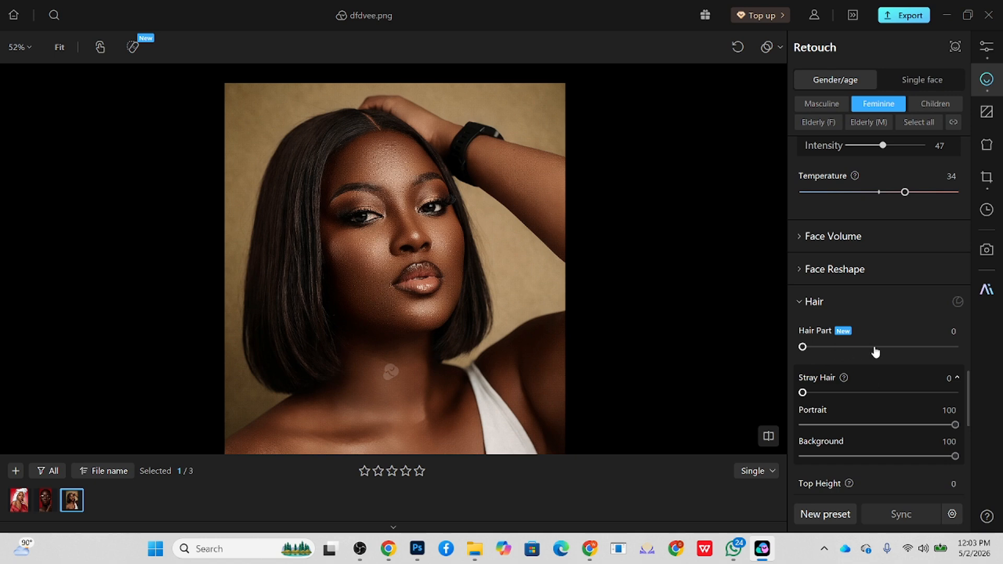
pyautogui.click(842, 348)
pyautogui.moveTo(802, 392); pyautogui.dragTo(956, 393)
# Set Soften Hair to 43 and apply hair color 06 at intensity 38.
pyautogui.scroll(-2, 878, 440)
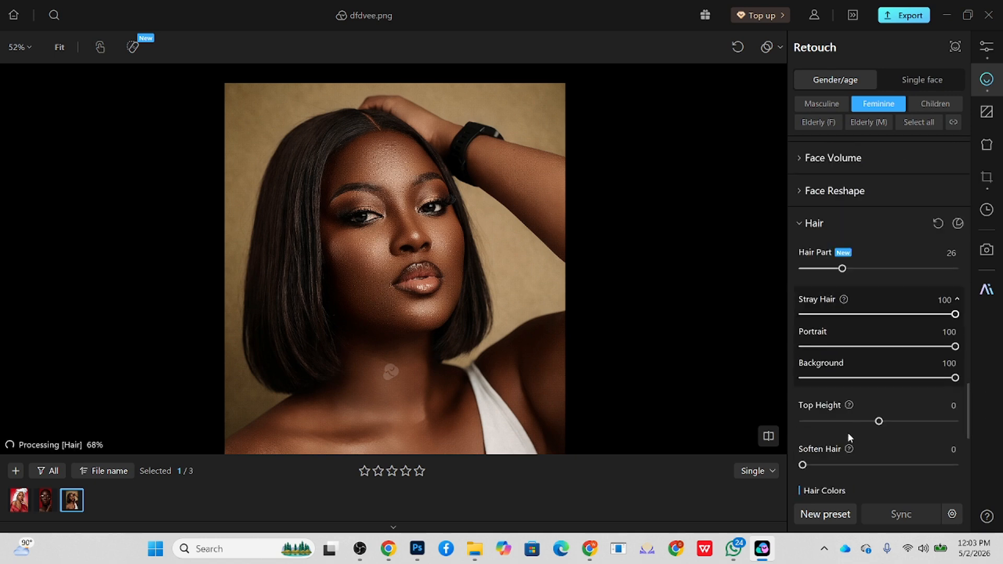
pyautogui.moveTo(836, 467); pyautogui.dragTo(869, 468)
pyautogui.scroll(-6, 878, 322)
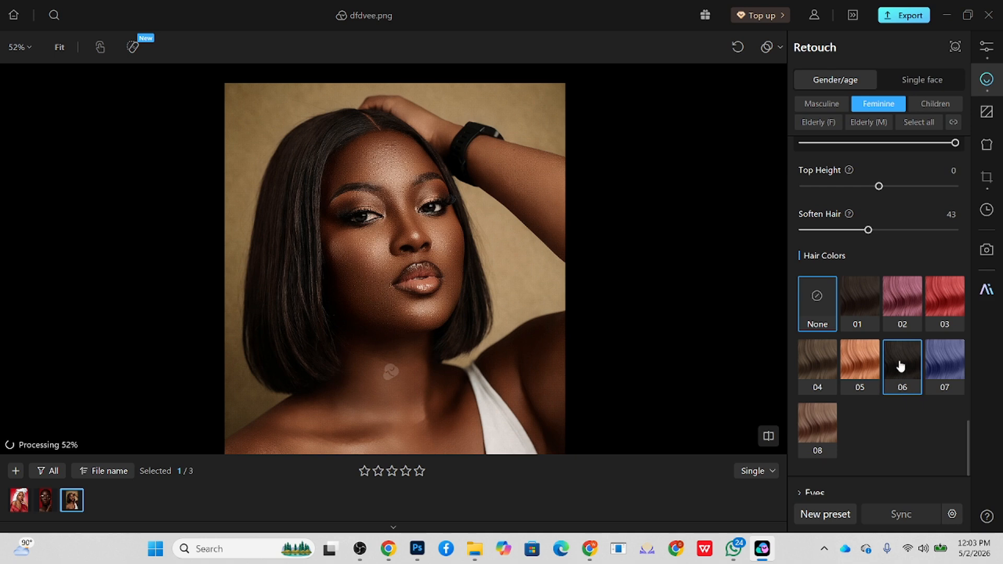
pyautogui.click(897, 366)
pyautogui.scroll(-2, 886, 327)
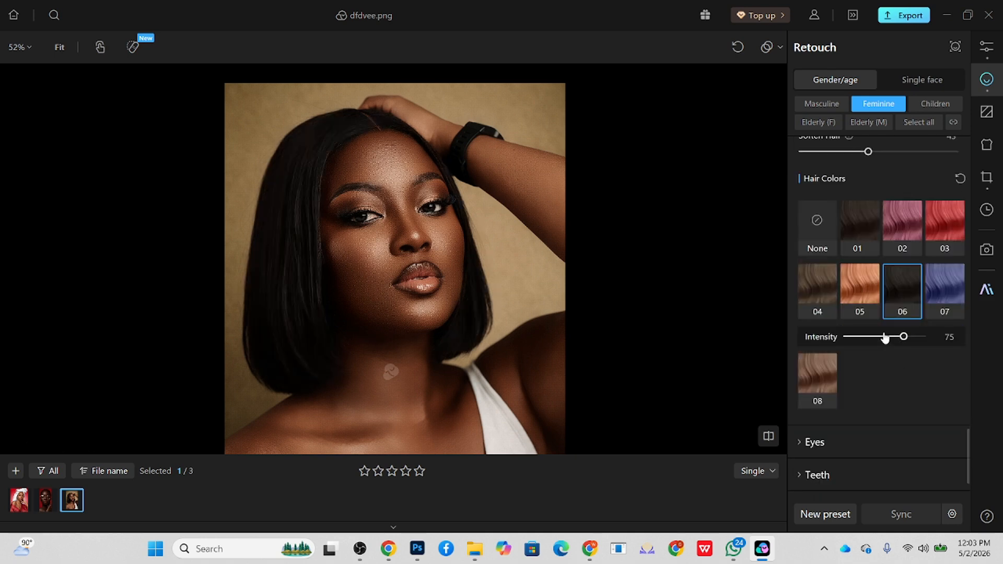
pyautogui.moveTo(882, 341); pyautogui.dragTo(876, 342)
pyautogui.scroll(-3, 458, 188)
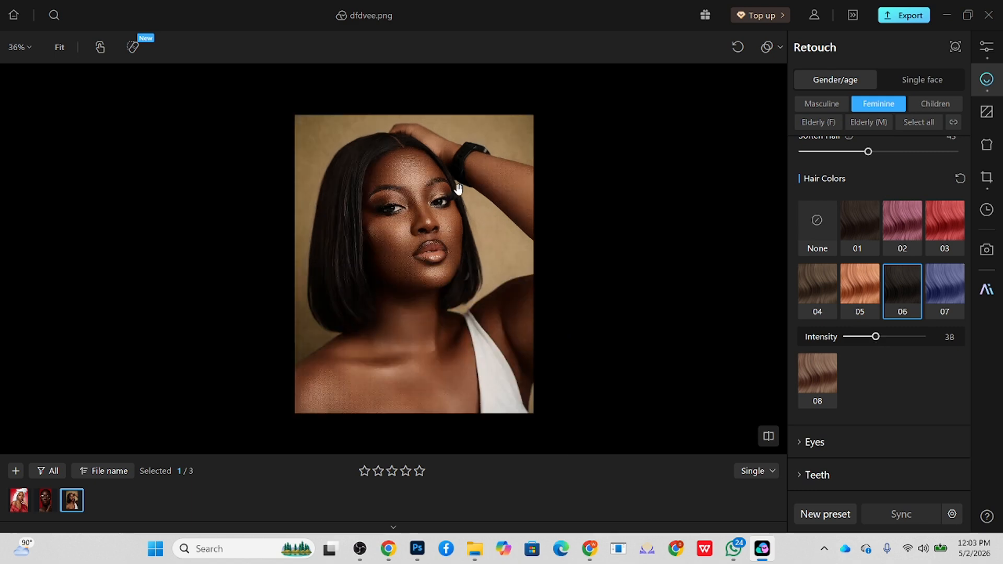
pyautogui.scroll(1, 458, 188)
# Set the makeup's Enhance Eyebrows to 92, Enhance Eye Makeup to 61, Shadows to 50 and Highlights to 28.
pyautogui.scroll(-2, 891, 404)
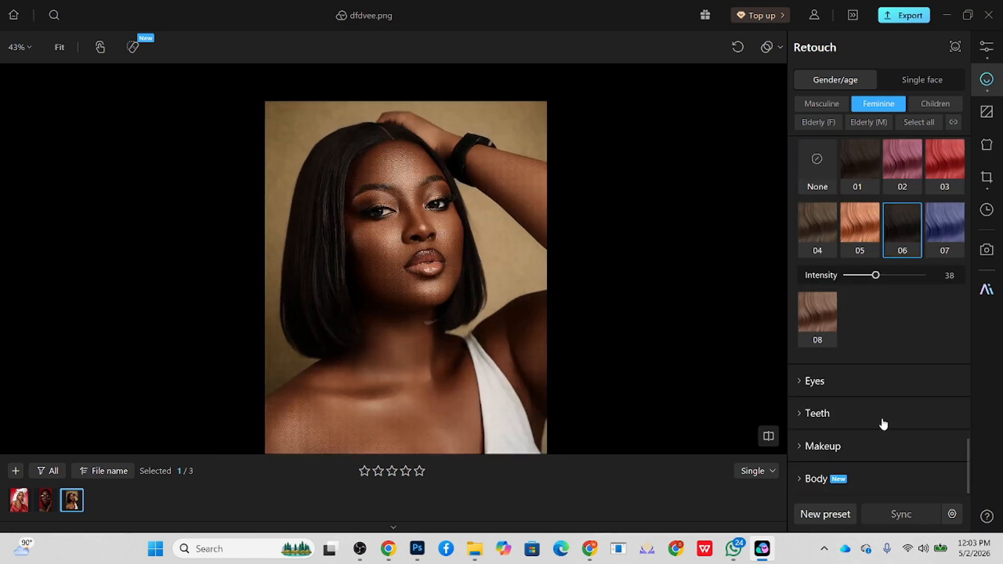
pyautogui.click(860, 448)
pyautogui.scroll(-3, 883, 455)
pyautogui.scroll(-1, 886, 456)
pyautogui.moveTo(862, 337); pyautogui.dragTo(946, 336)
pyautogui.moveTo(880, 376); pyautogui.dragTo(896, 376)
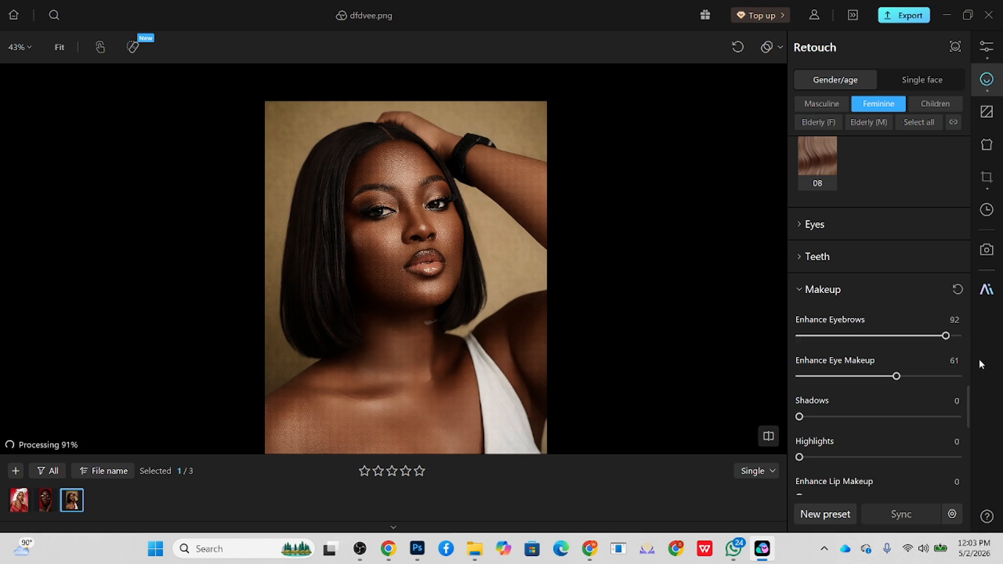
pyautogui.click(877, 417)
pyautogui.click(845, 457)
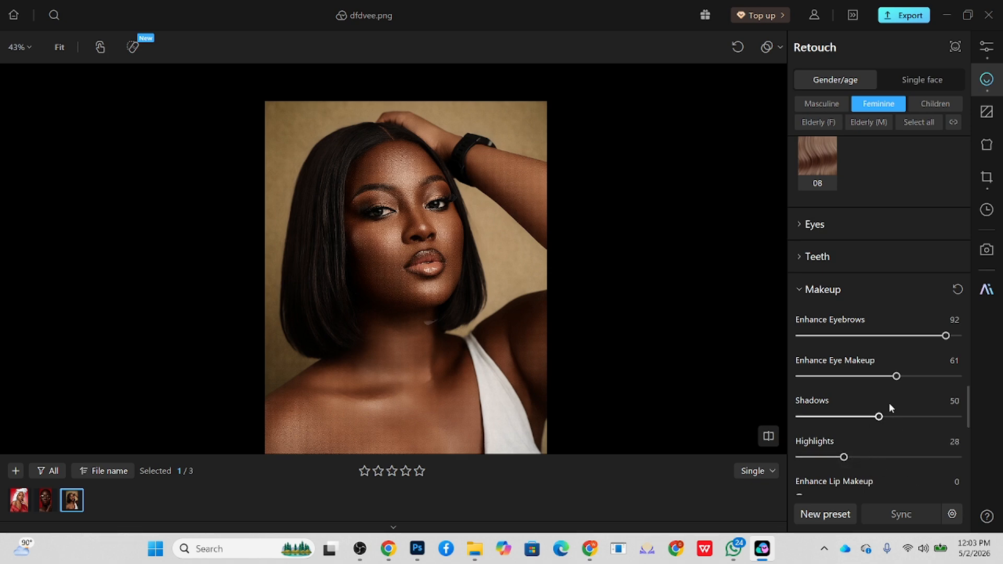
# Set the makeup's Highlights to 46 and Enhance Lip Makeup to 100, checking the face up close.
pyautogui.click(875, 457)
pyautogui.scroll(-1, 869, 407)
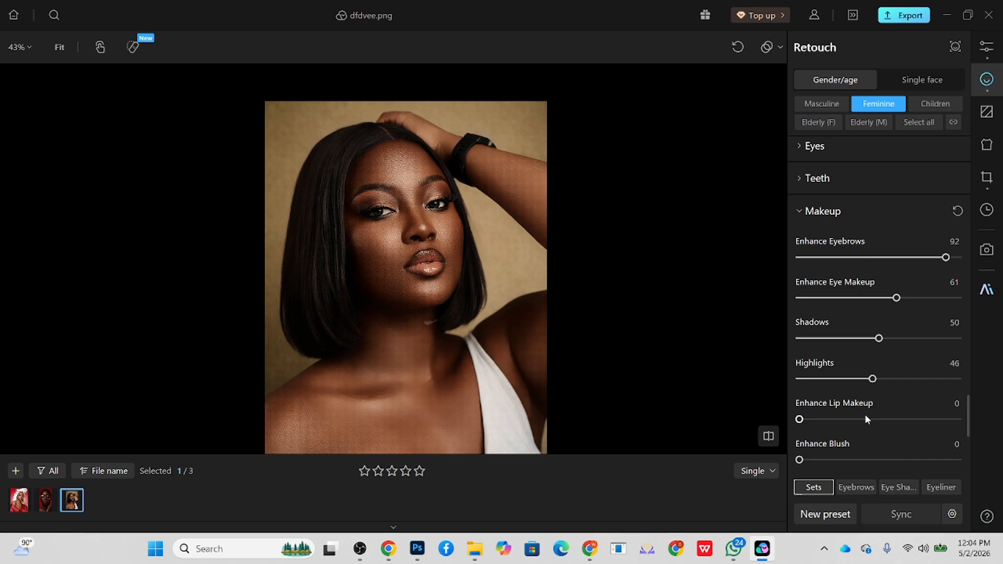
pyautogui.moveTo(942, 419); pyautogui.dragTo(971, 422)
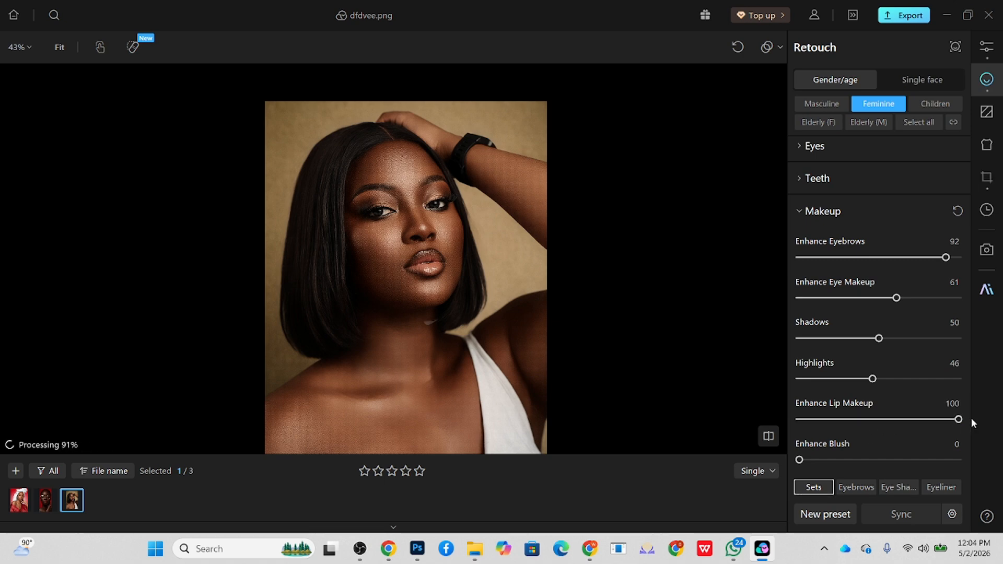
pyautogui.scroll(-2, 893, 371)
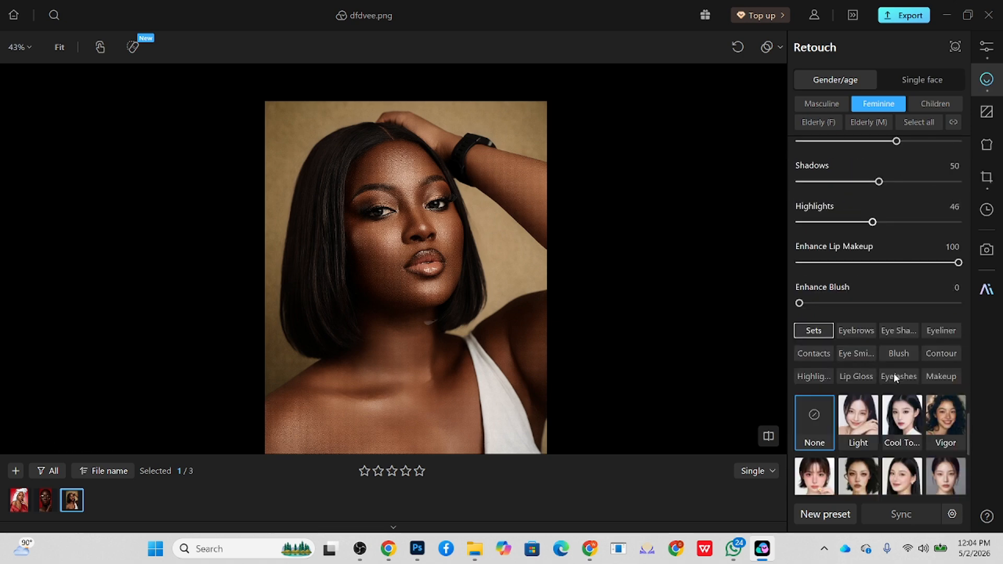
pyautogui.scroll(3, 360, 225)
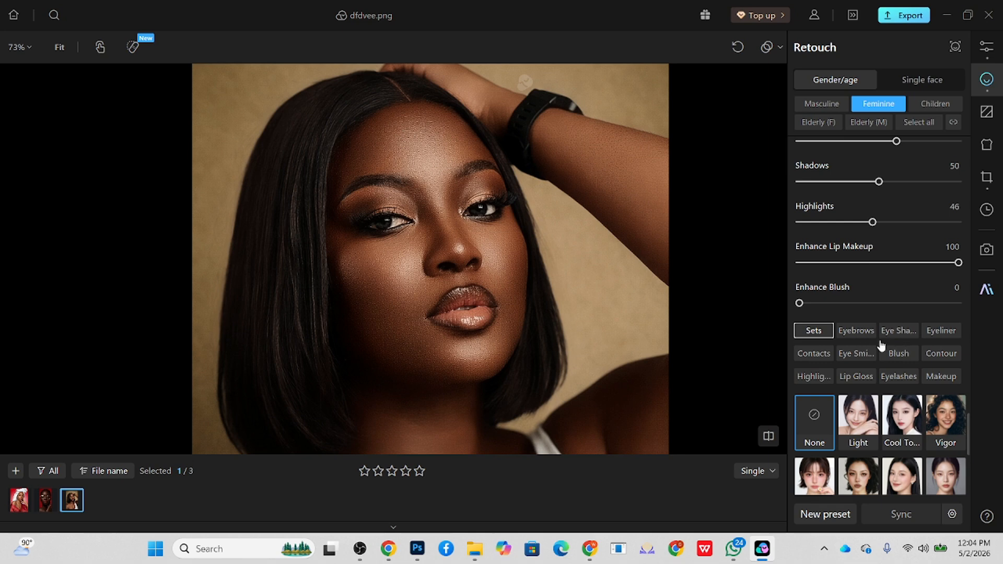
pyautogui.scroll(-4, 366, 171)
pyautogui.scroll(2, 394, 201)
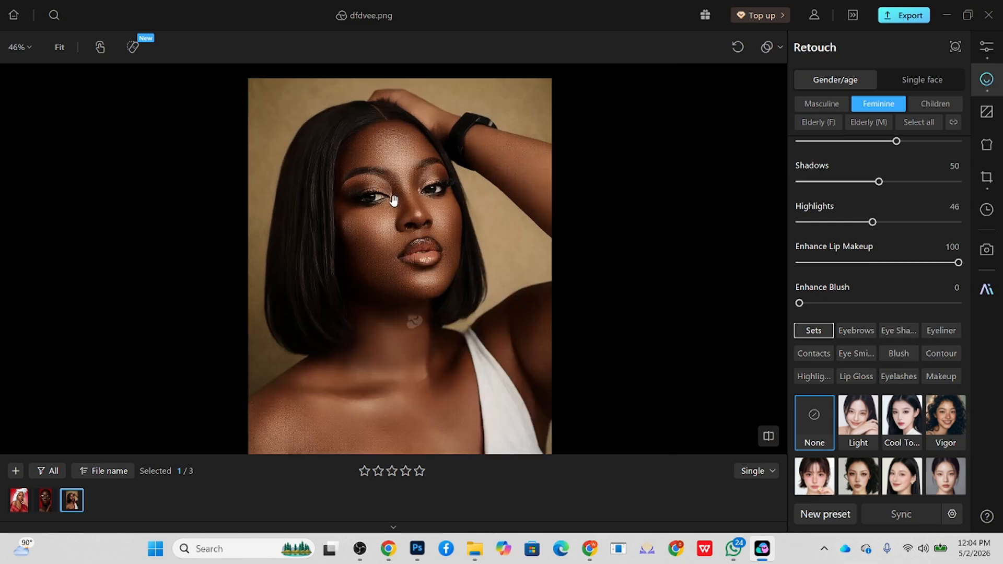
# Turn on Clean Background with the Non-solid background type and Remove Imperfections in the background retouching settings.
pyautogui.click(981, 117)
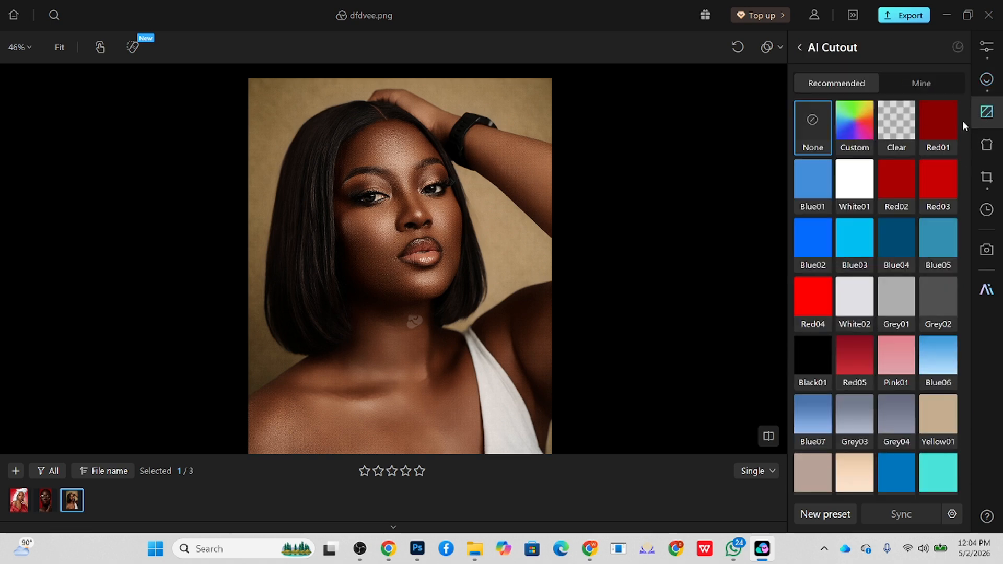
pyautogui.click(802, 49)
pyautogui.click(845, 291)
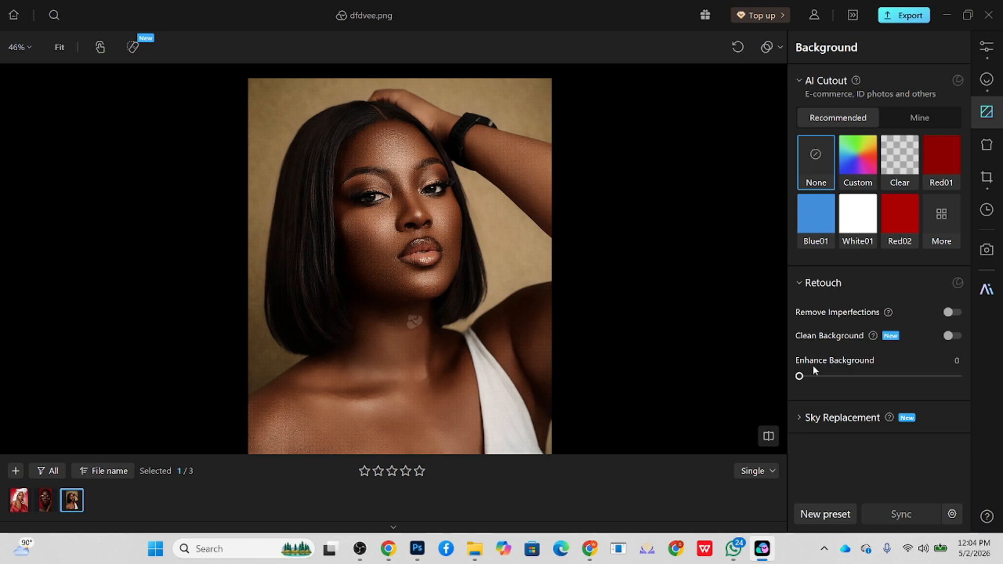
pyautogui.click(953, 336)
pyautogui.click(958, 312)
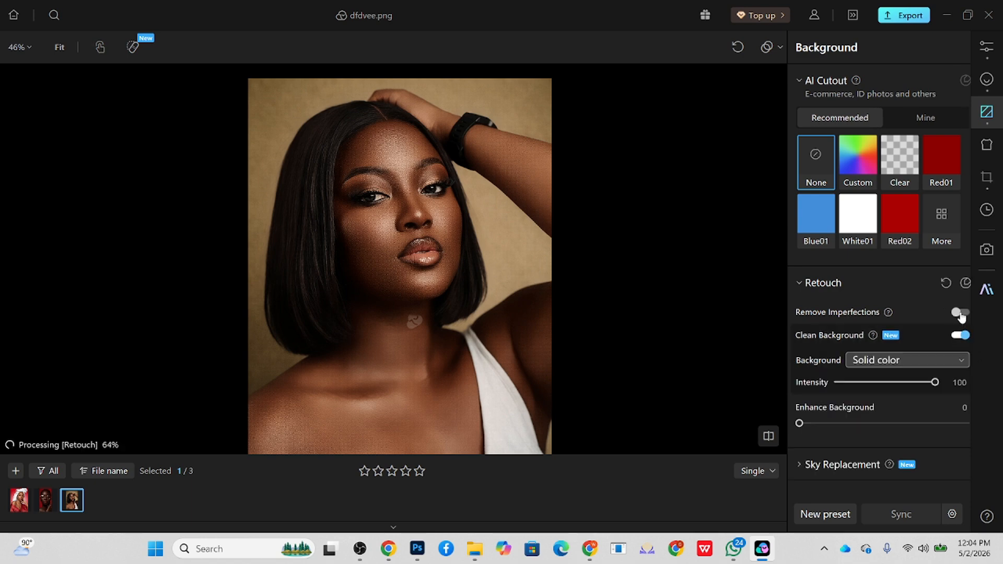
pyautogui.click(881, 362)
pyautogui.click(888, 403)
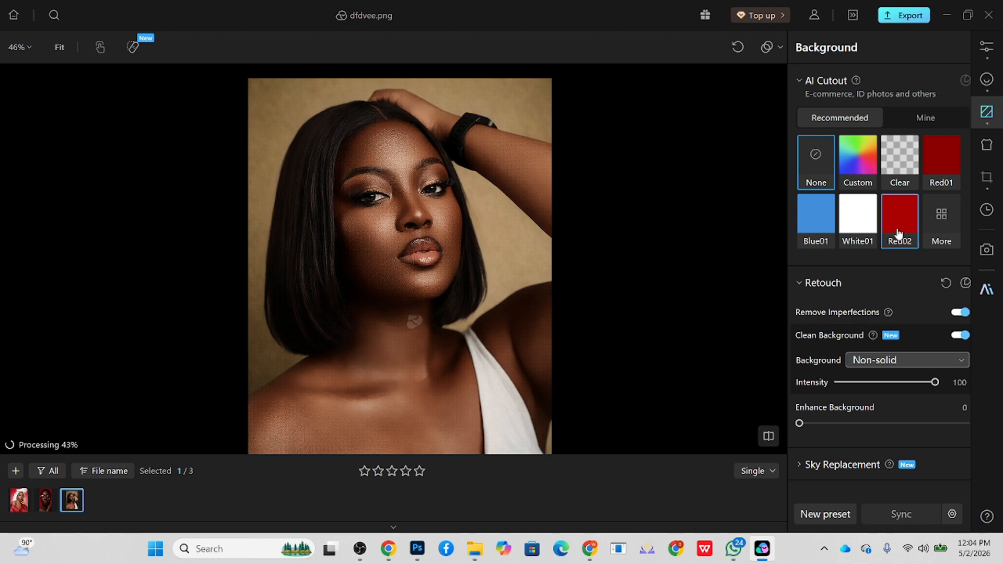
# Compare the original portrait side by side with the version with all effects, examining the face up close.
pyautogui.click(987, 80)
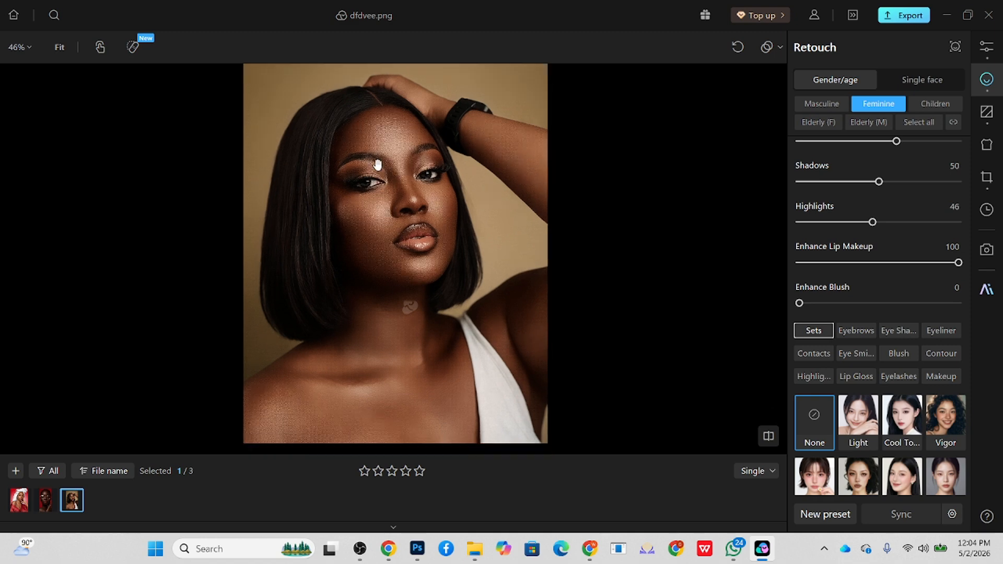
pyautogui.click(764, 473)
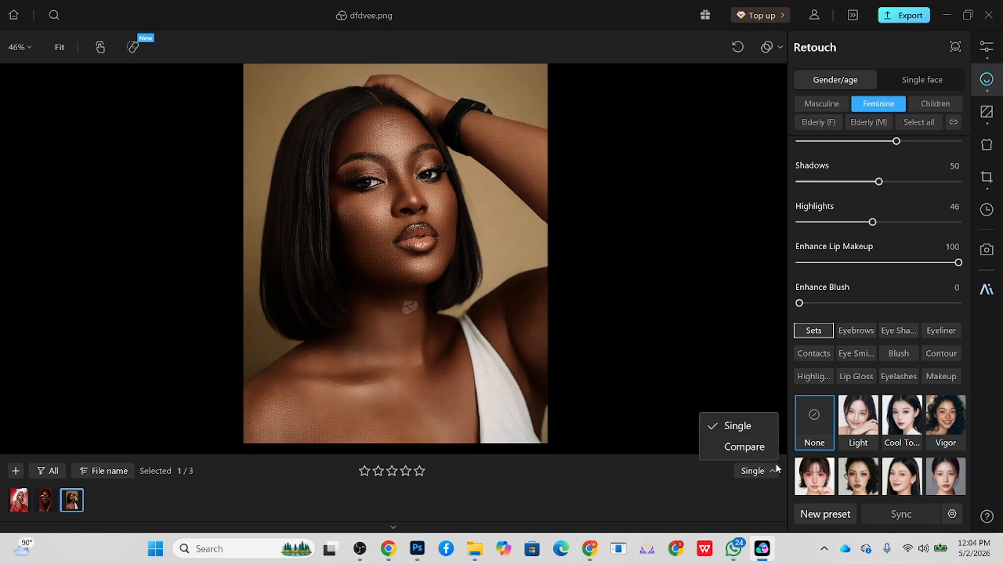
pyautogui.click(752, 447)
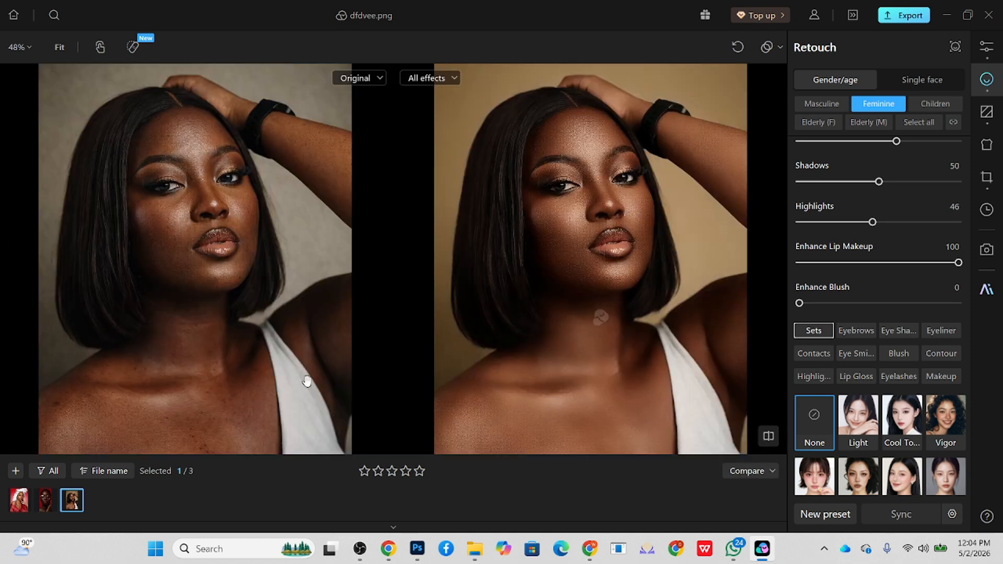
pyautogui.scroll(2, 176, 188)
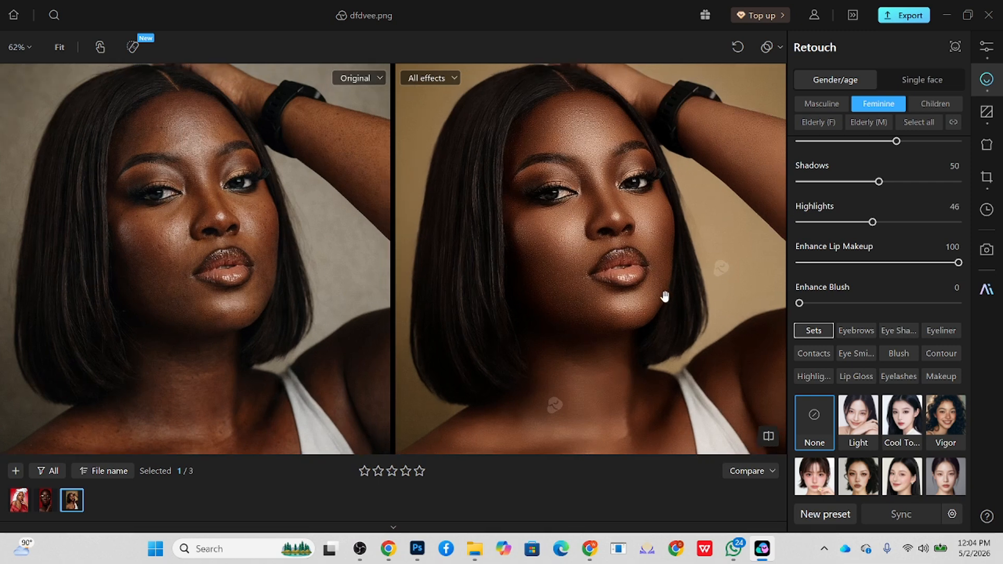